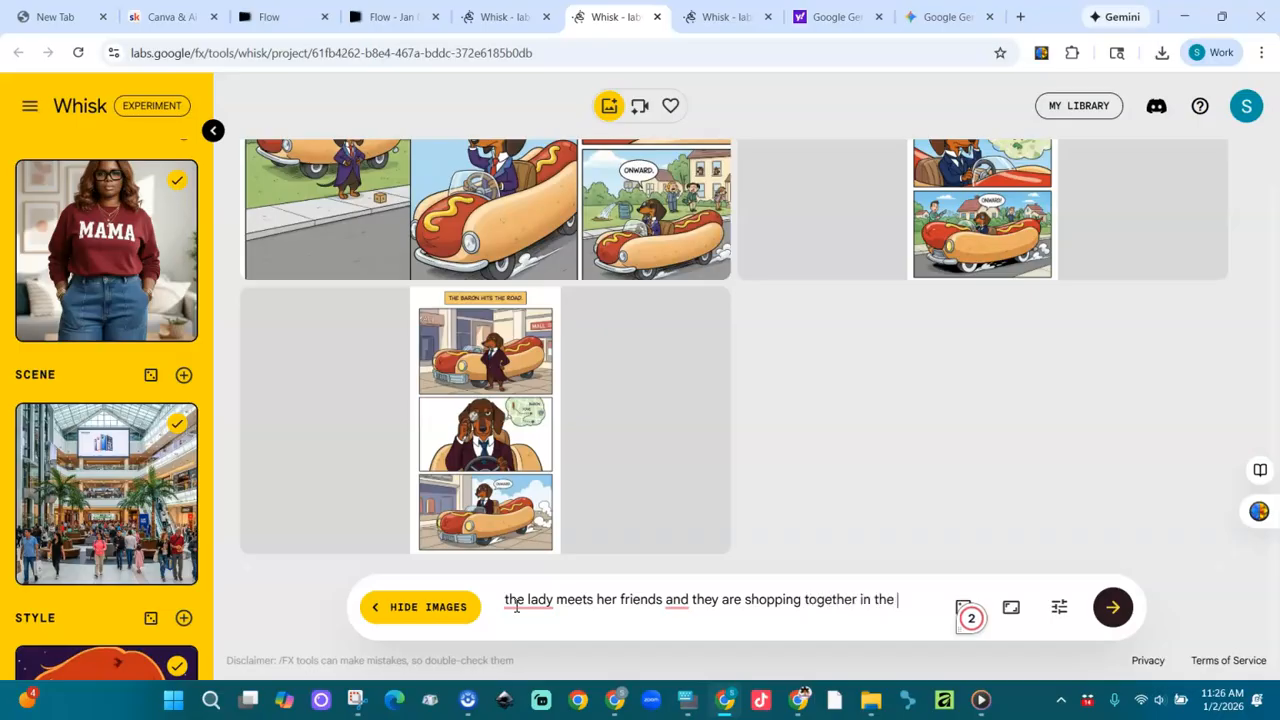
Step: End the prompt with "mall. buying shoes, jeans,glasses and makeup. One is too happy, she is jumping for you, because of the skinny jeans she found." and generate
{"action": "type", "text": "ll. buying shoes, jeans,glasses"}
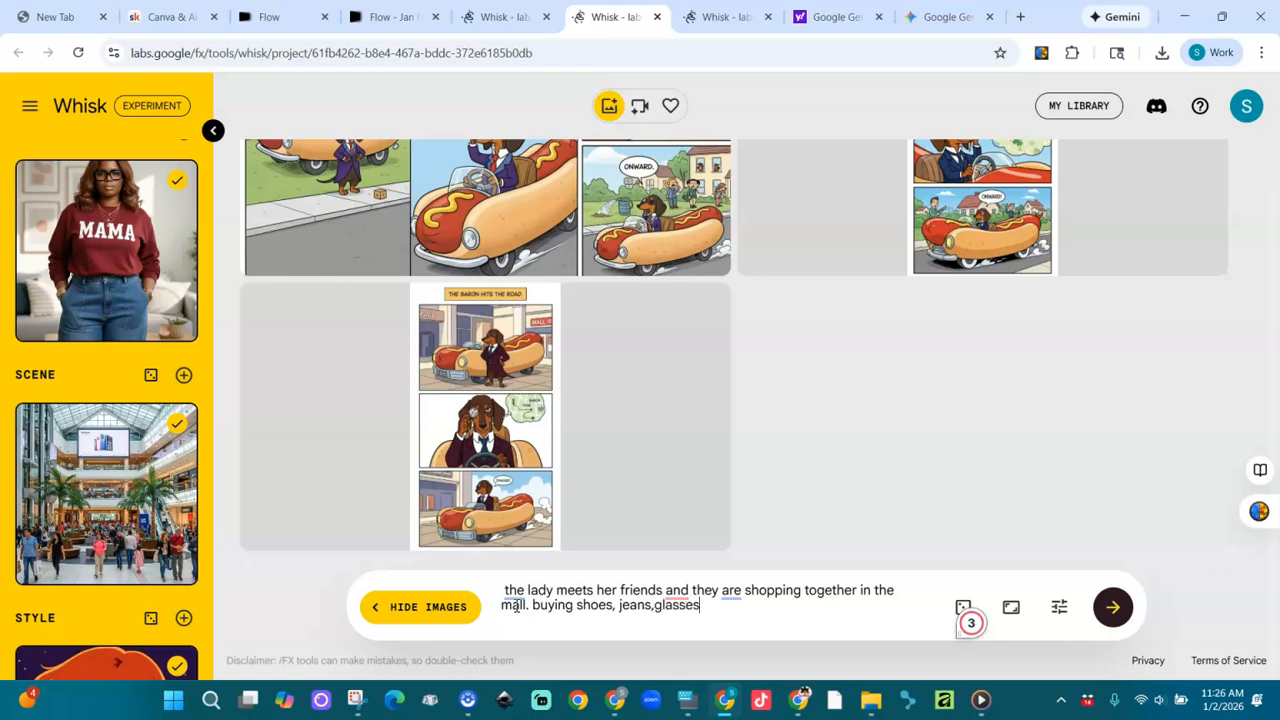
{"action": "type", "text": "eup. One is too happy,"}
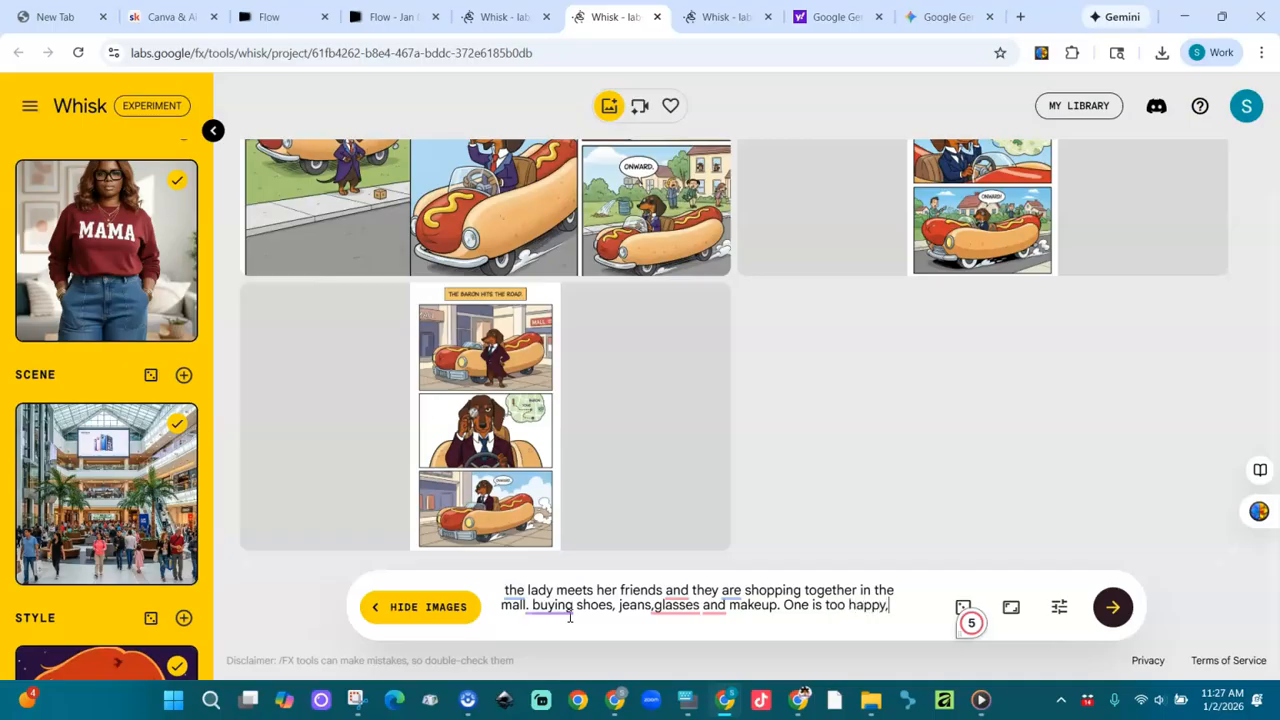
{"action": "type", "text": "is"}
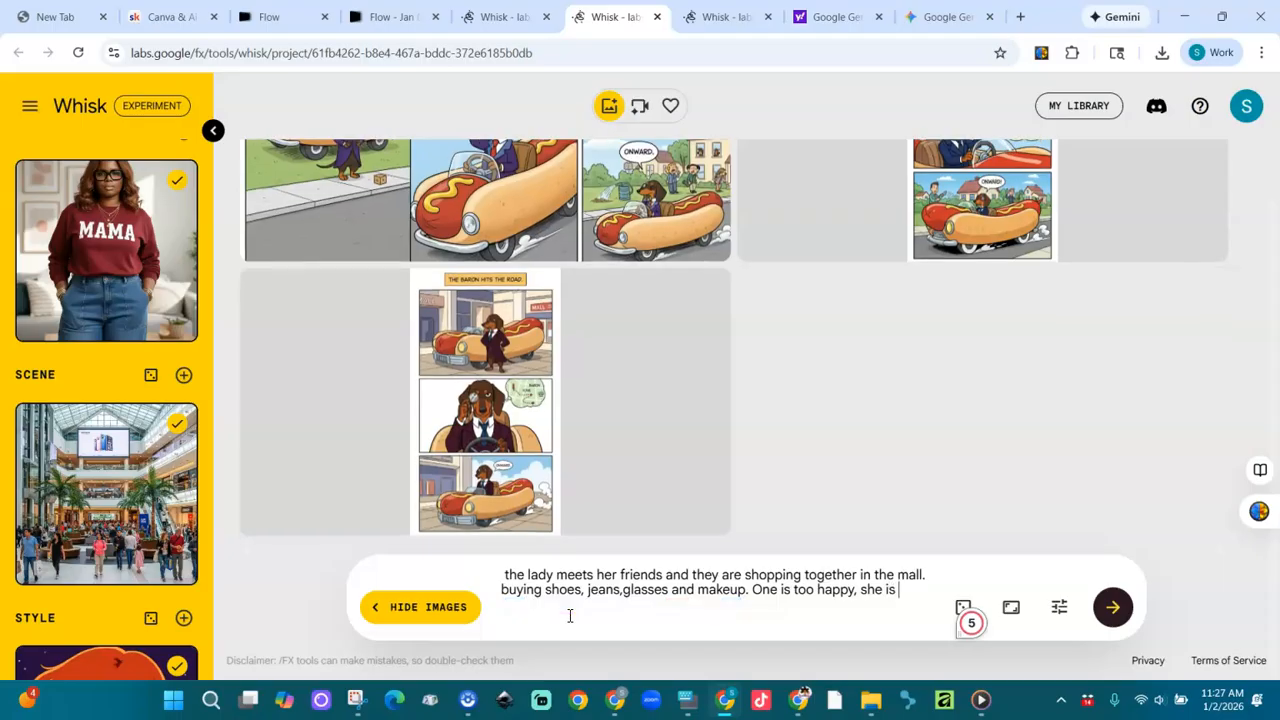
{"action": "type", "text": " jumpi"}
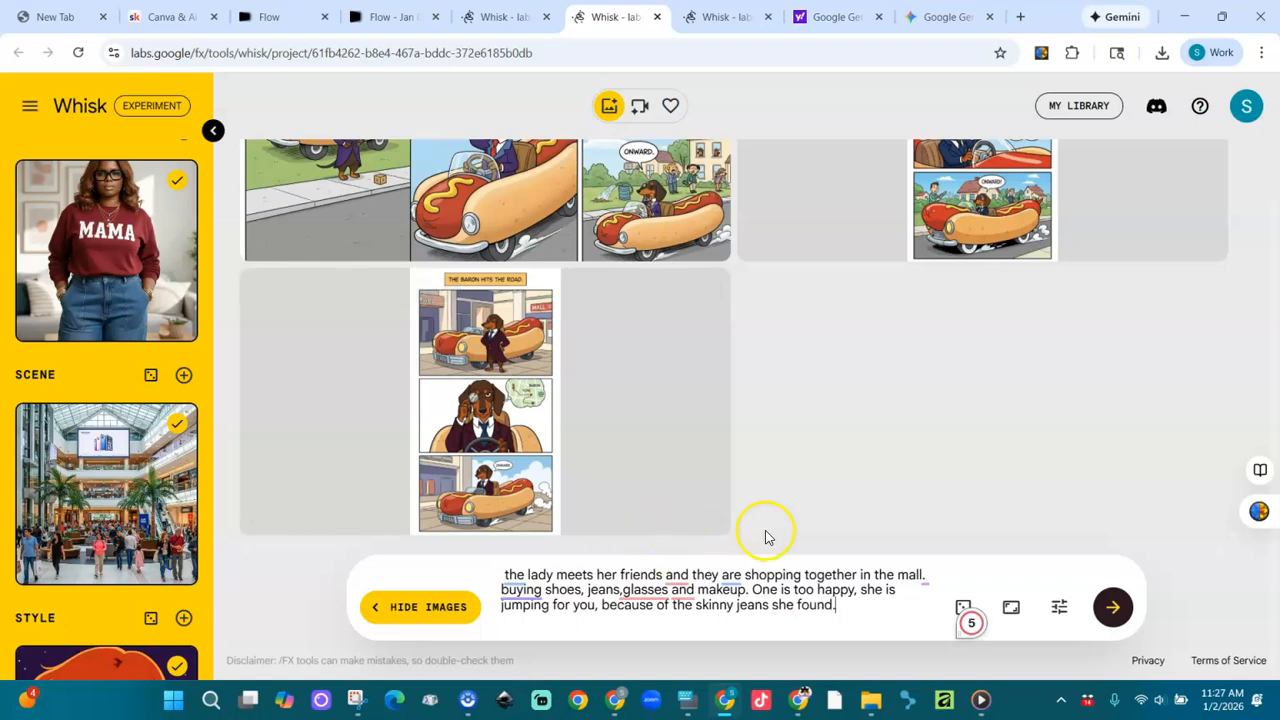
{"action": "left_click", "coordinate": [1119, 609]}
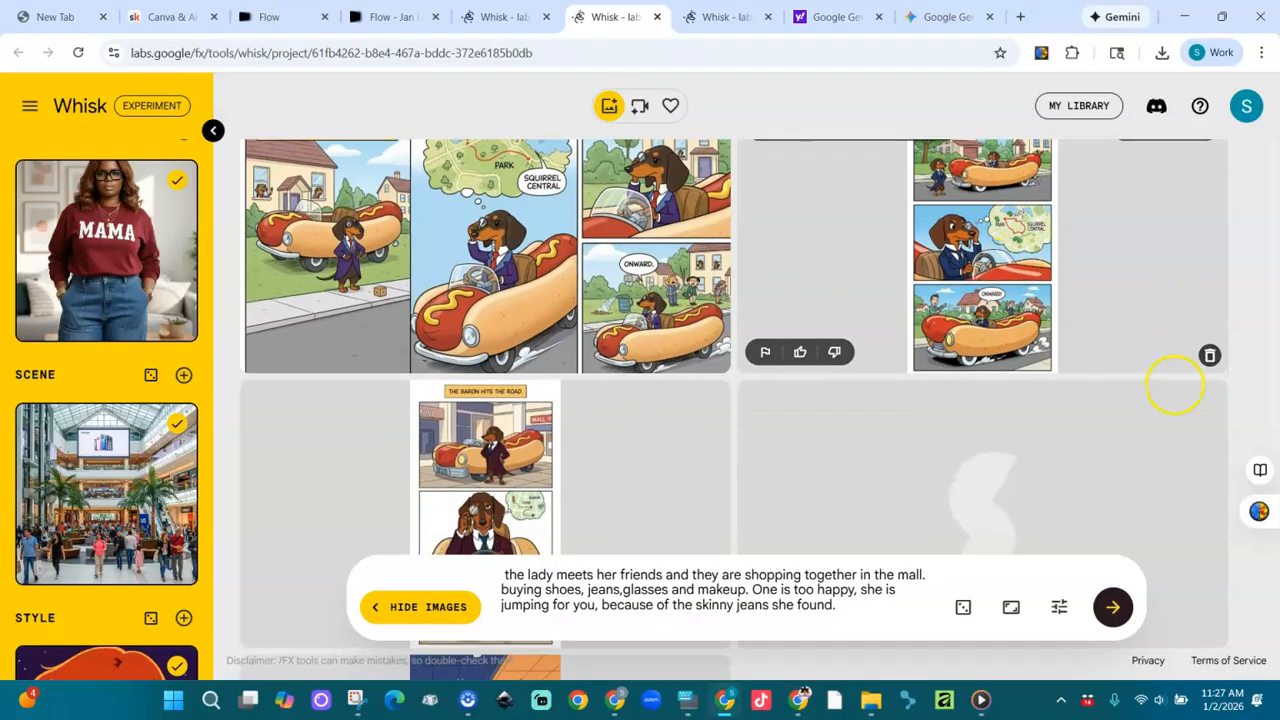
Step: Look over the newly generated mall shopping images, and set the output aspect ratio to 16:9 landscape
{"action": "scroll", "coordinate": [1177, 380], "scroll_direction": "down", "scroll_amount": 3}
{"action": "left_click", "coordinate": [1007, 314]}
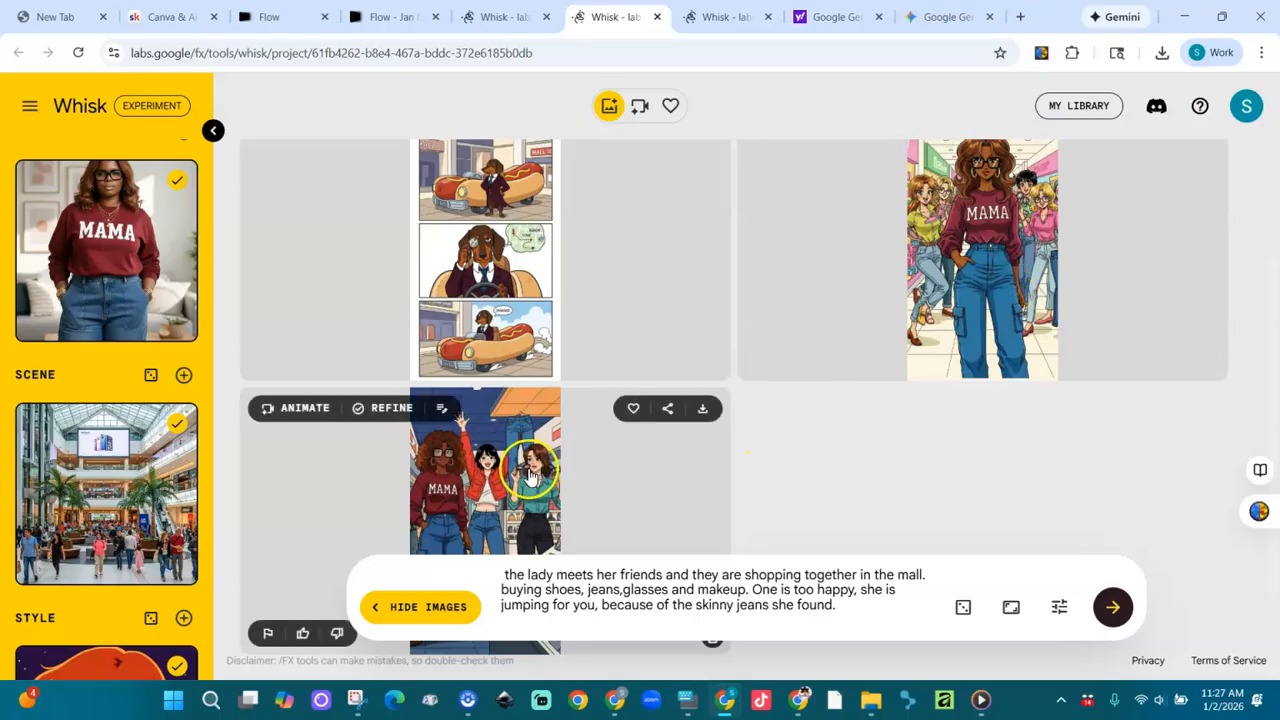
{"action": "scroll", "coordinate": [804, 486], "scroll_direction": "up", "scroll_amount": 5}
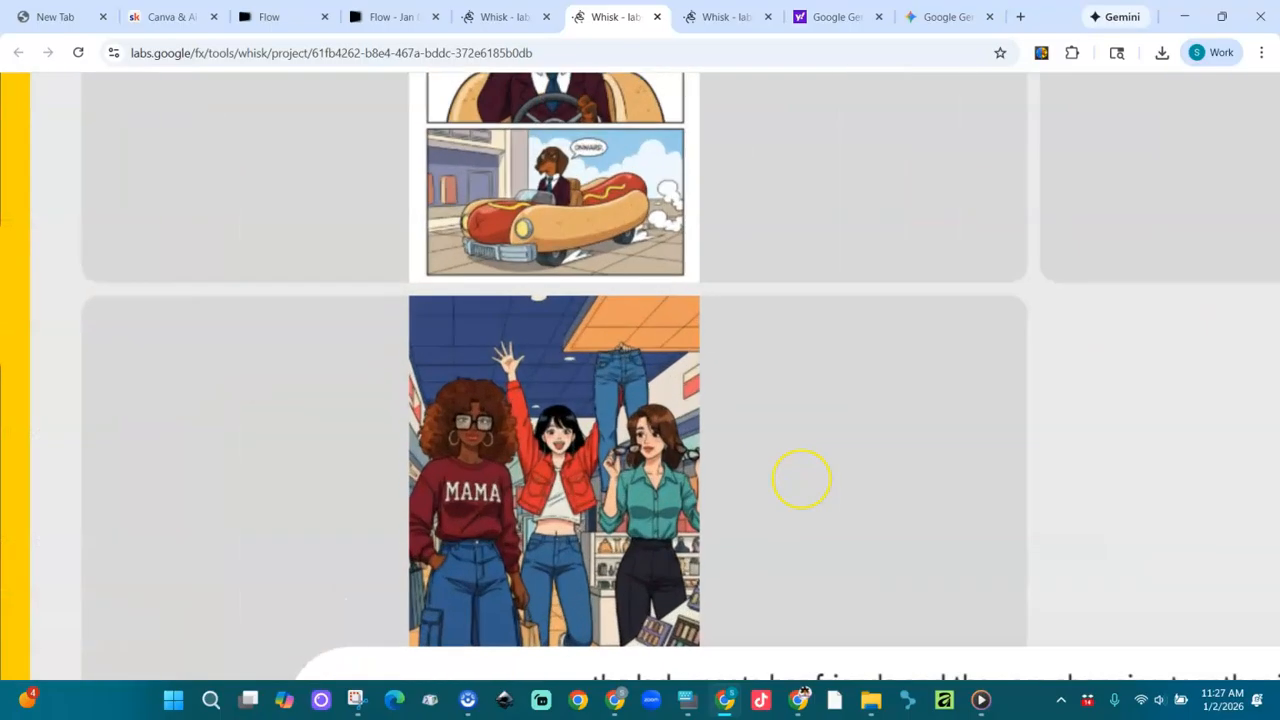
{"action": "scroll", "coordinate": [804, 486], "scroll_direction": "down", "scroll_amount": 2}
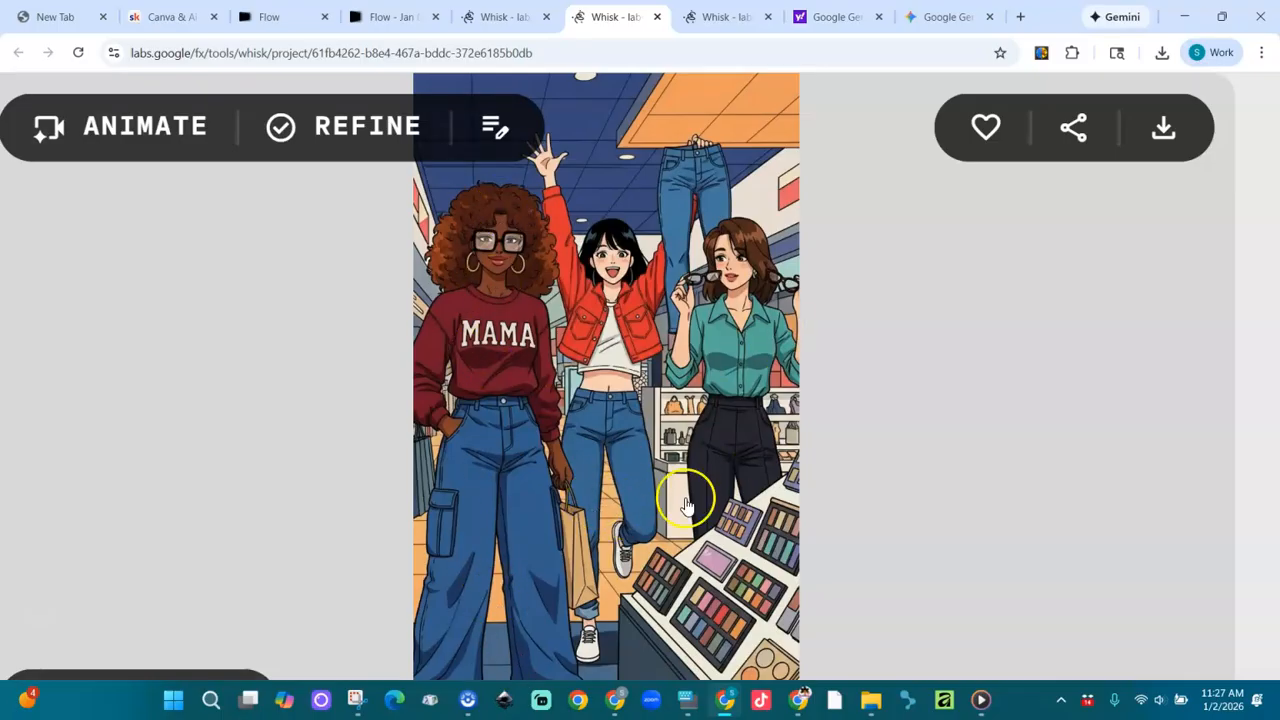
{"action": "scroll", "coordinate": [687, 500], "scroll_direction": "down", "scroll_amount": 5}
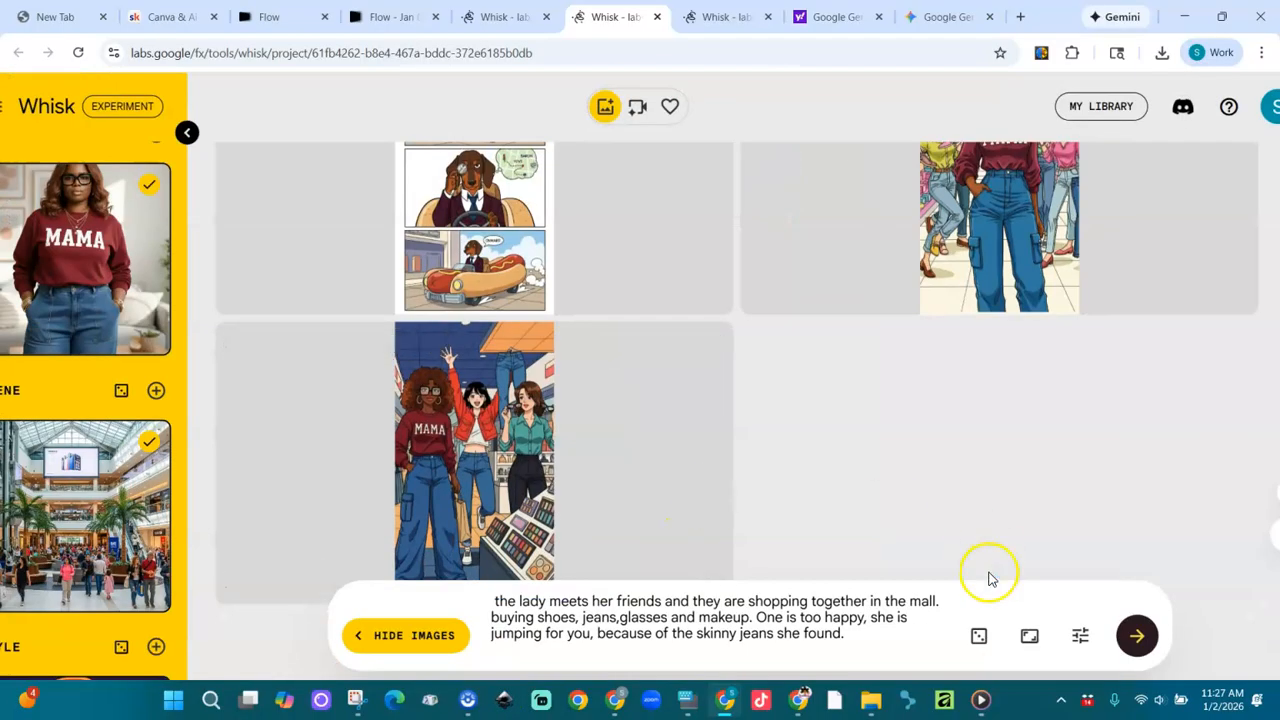
{"action": "left_click", "coordinate": [1030, 638]}
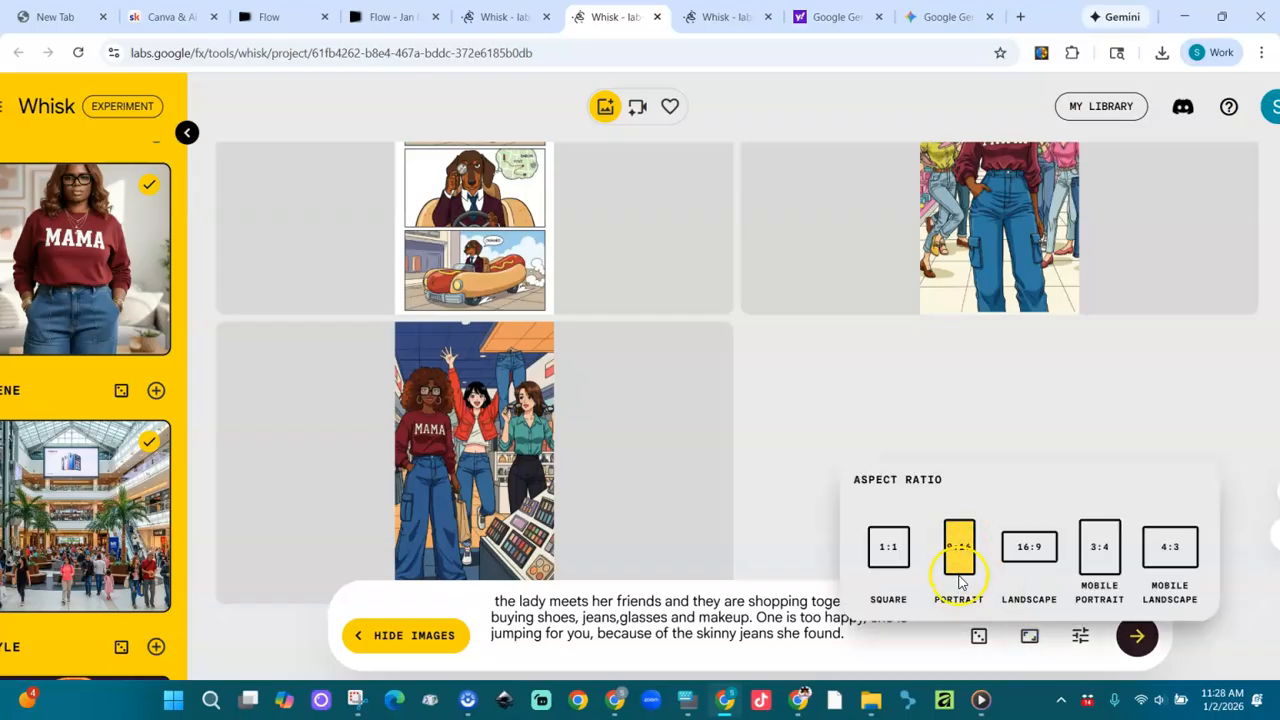
{"action": "left_click", "coordinate": [1032, 556]}
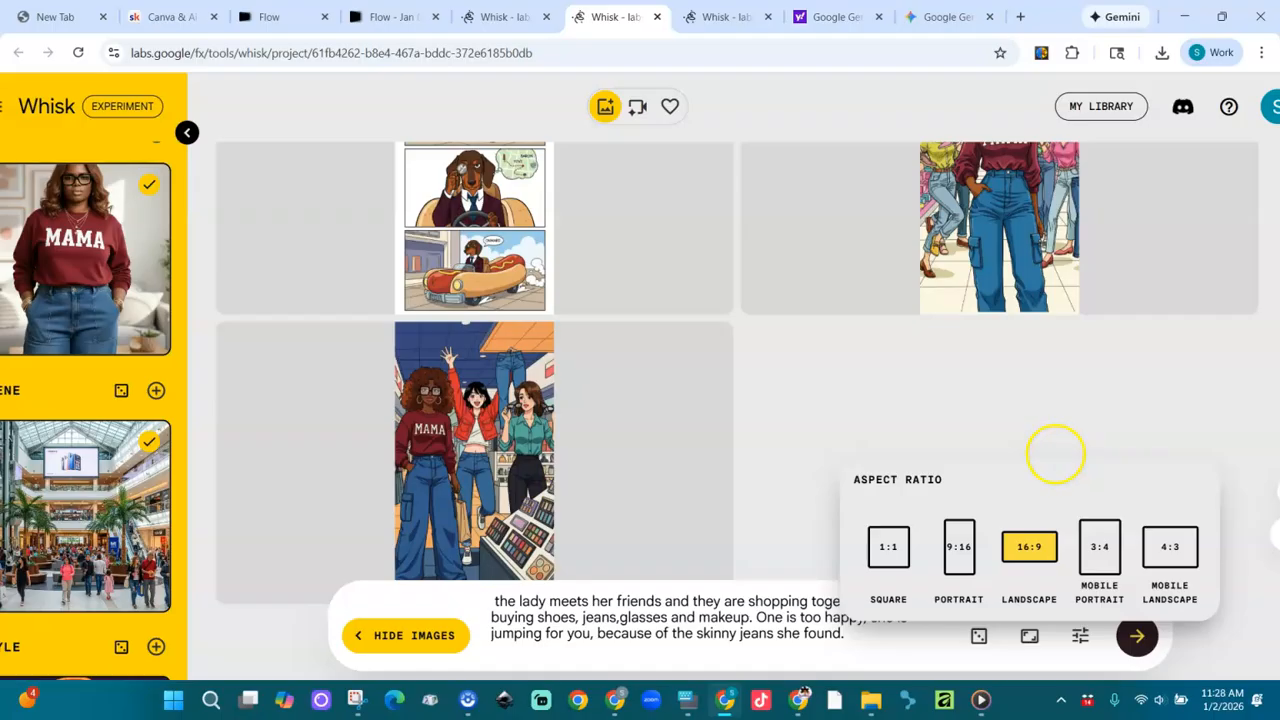
{"action": "scroll", "coordinate": [1055, 455], "scroll_direction": "up", "scroll_amount": 3}
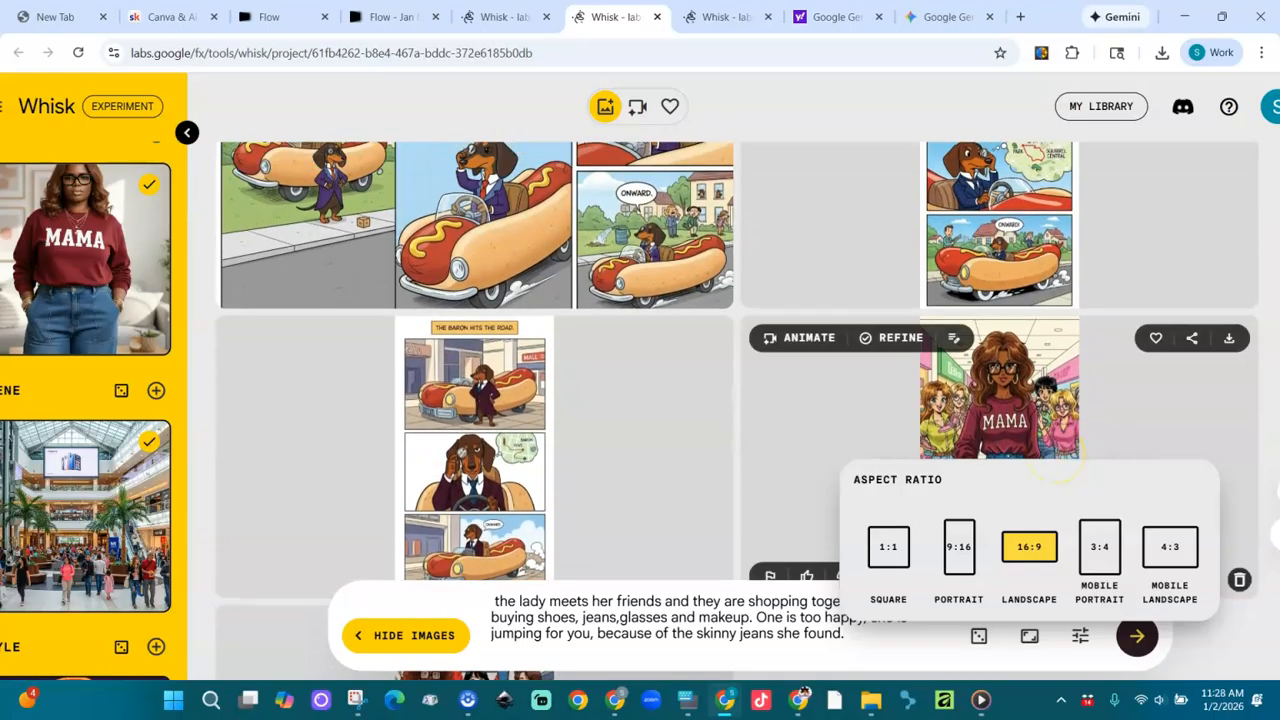
{"action": "scroll", "coordinate": [1055, 465], "scroll_direction": "up", "scroll_amount": 2}
{"action": "scroll", "coordinate": [1055, 465], "scroll_direction": "down", "scroll_amount": 5}
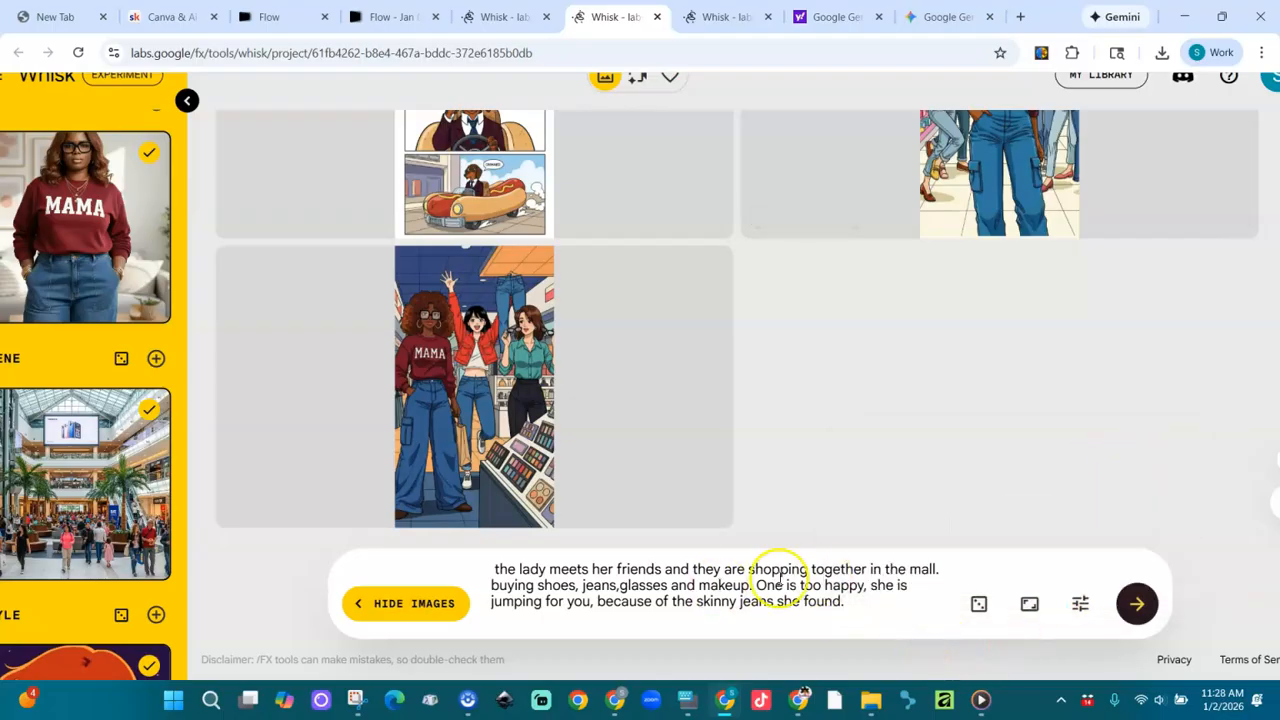
Step: Change "her friends" in the prompt to "her other friends like her" and generate new images
{"action": "left_click", "coordinate": [615, 569]}
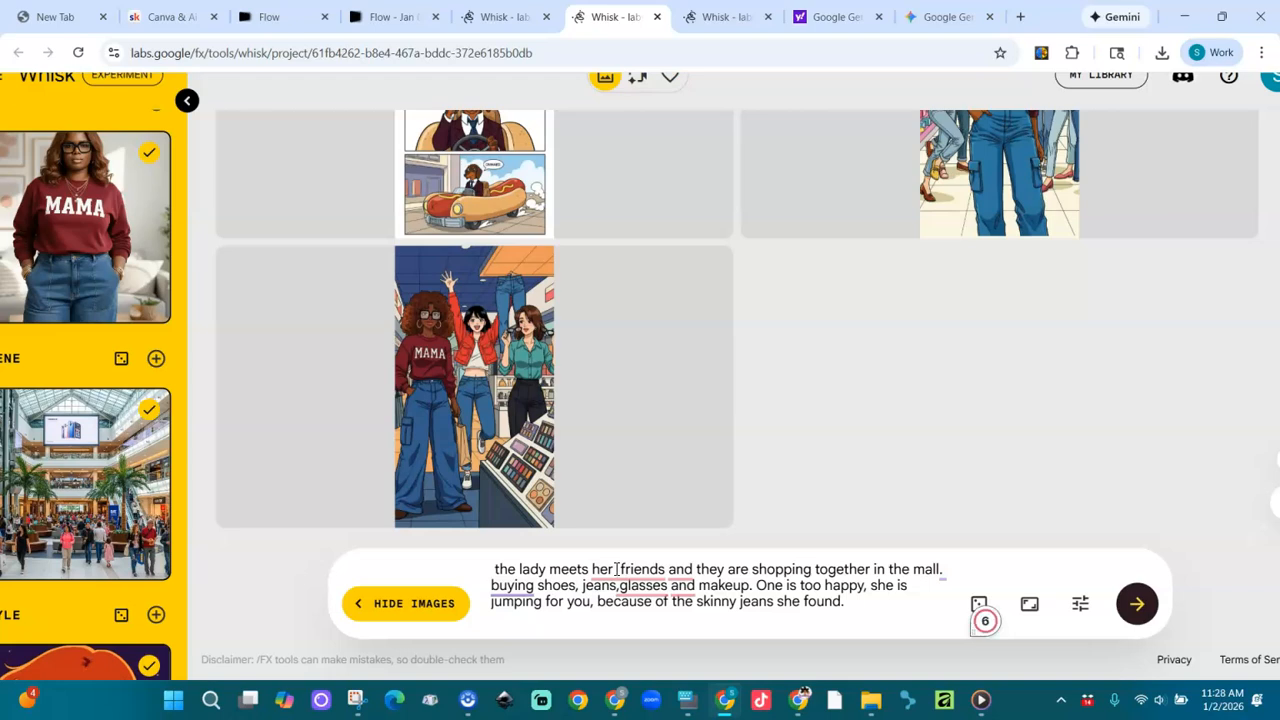
{"action": "type", "text": "other"}
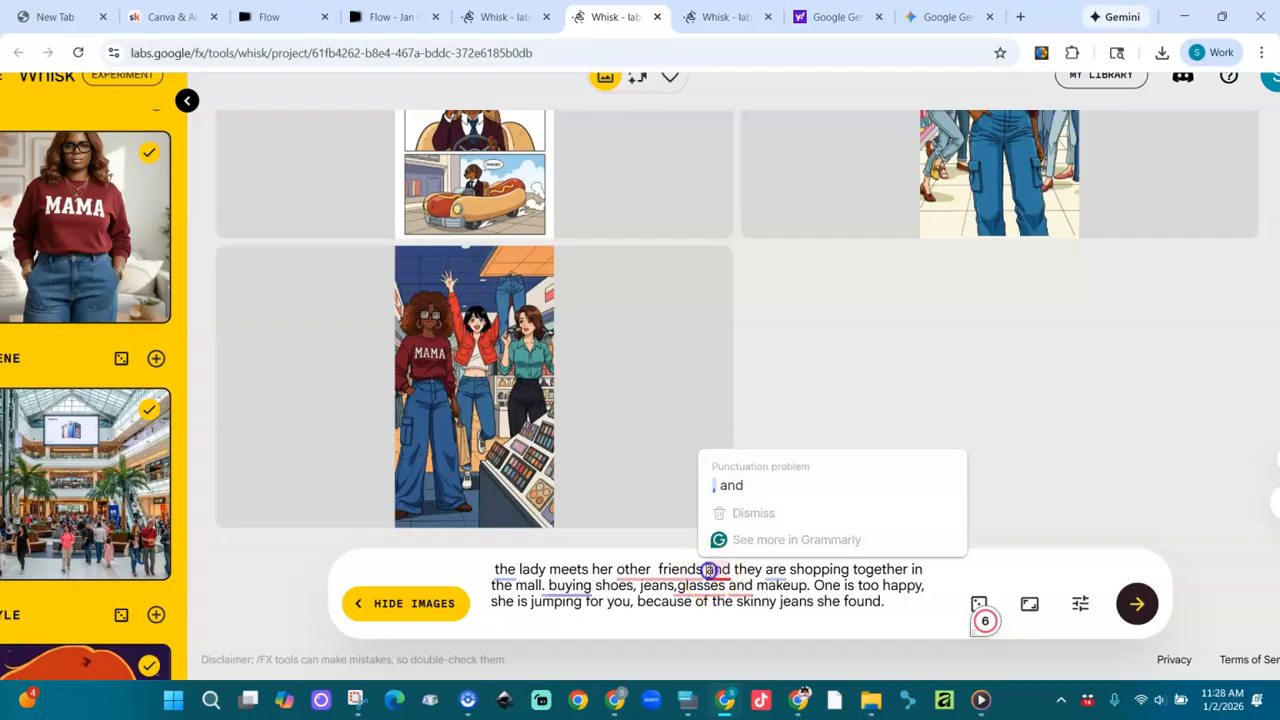
{"action": "left_click", "coordinate": [710, 569]}
{"action": "type", "text": "like h"}
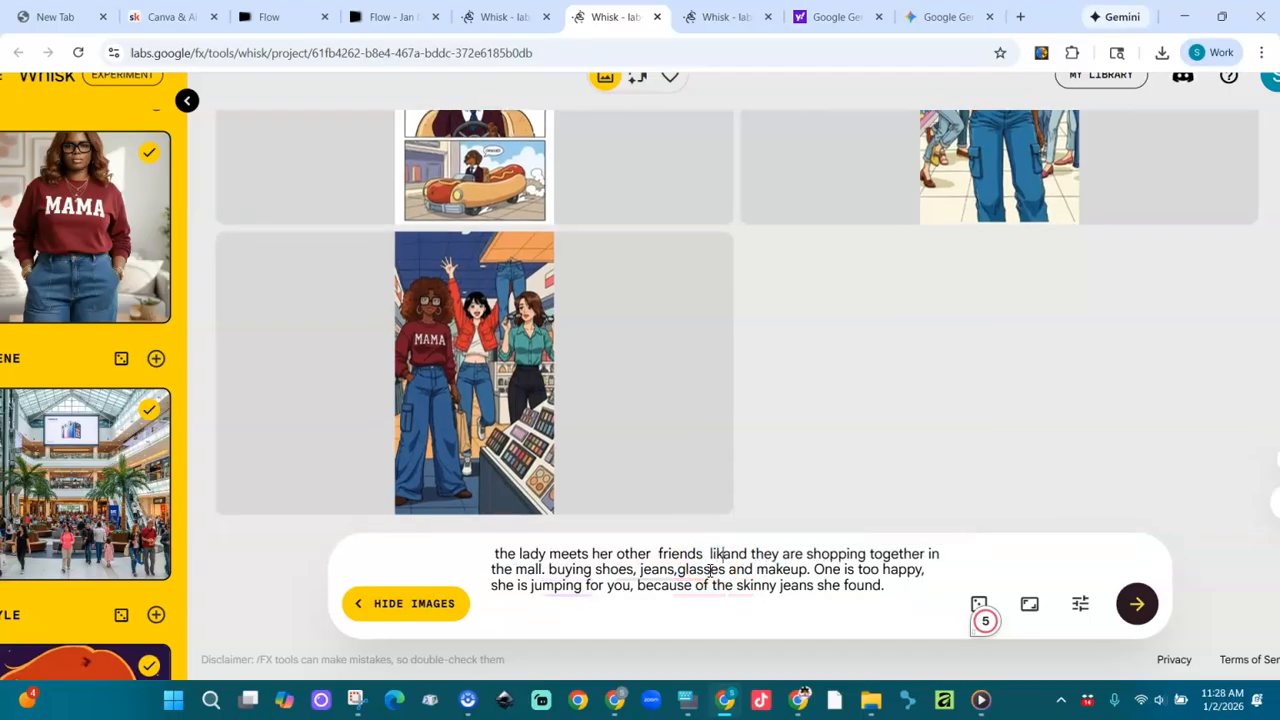
{"action": "type", "text": "er"}
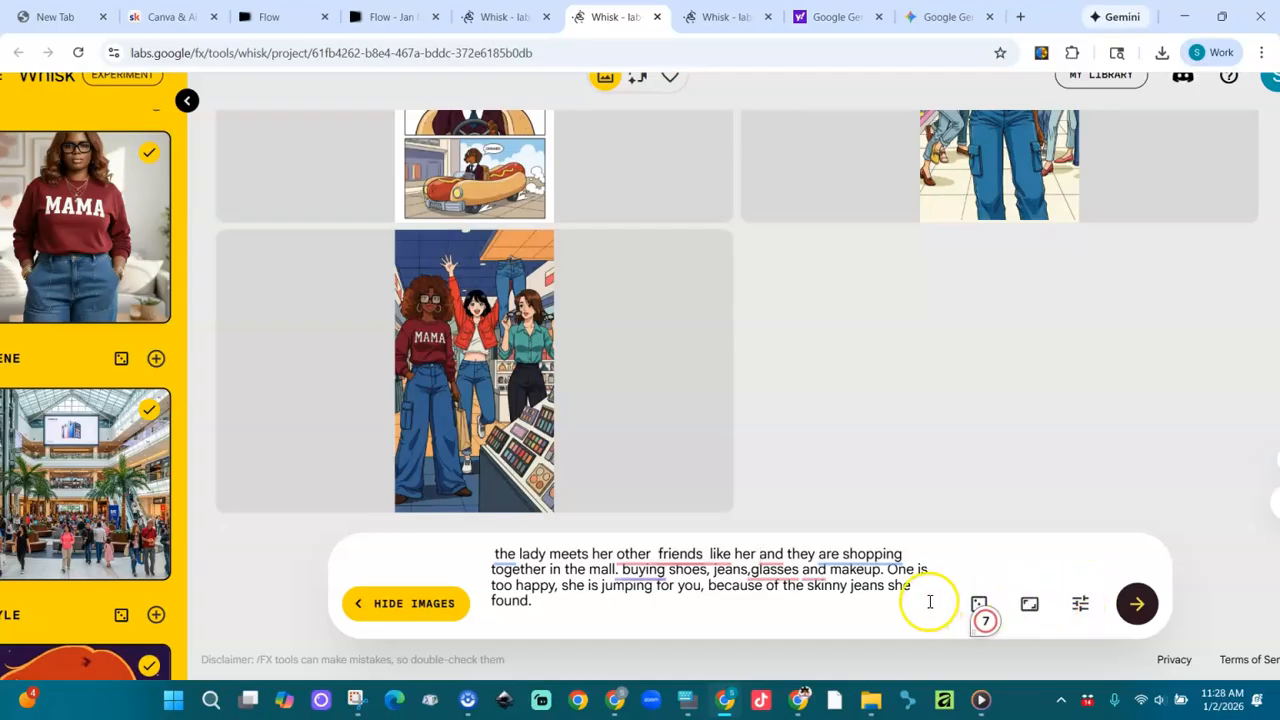
{"action": "left_click", "coordinate": [1155, 620]}
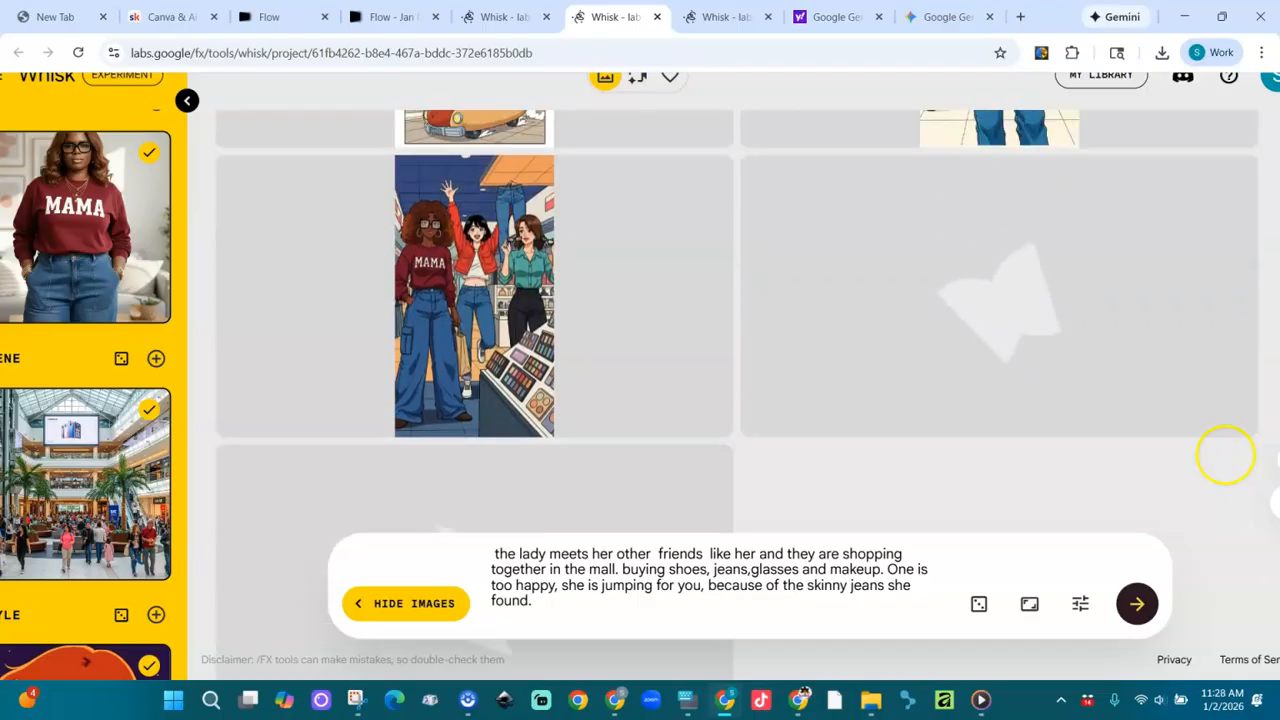
Step: Examine the two new landscape shopping images and compare them with the subject and scene reference images
{"action": "scroll", "coordinate": [1222, 456], "scroll_direction": "down", "scroll_amount": 5}
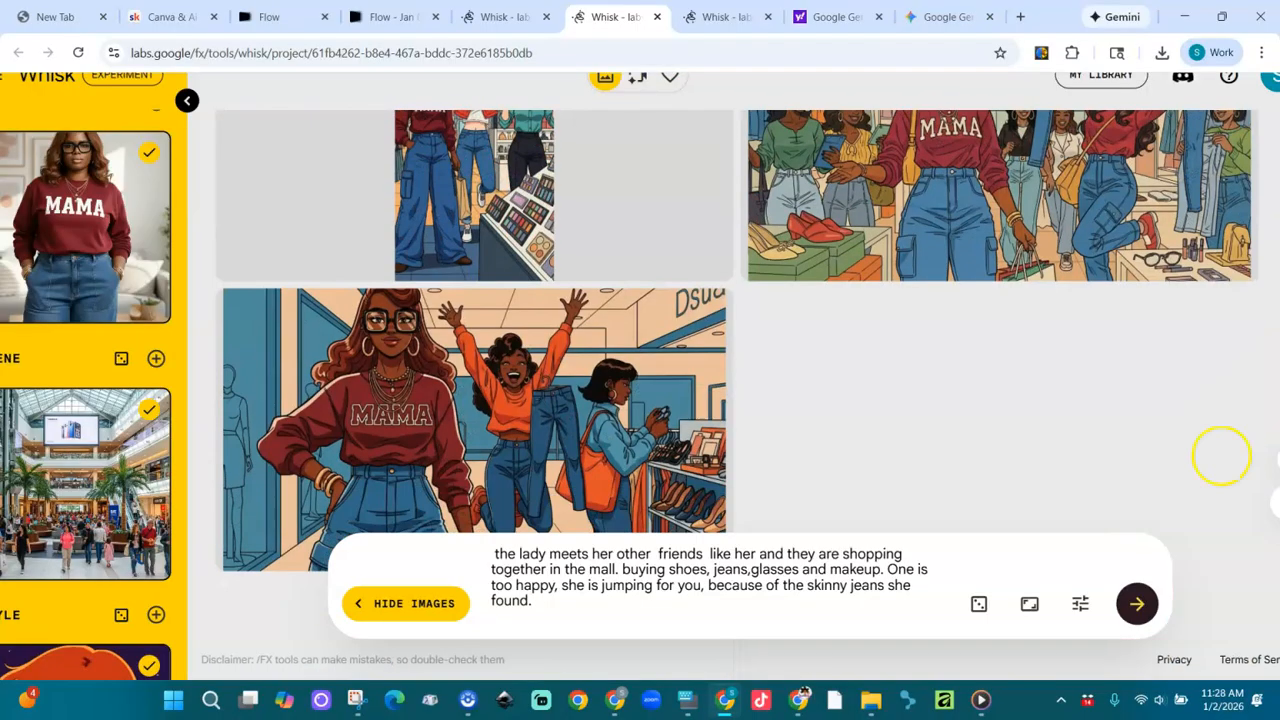
{"action": "scroll", "coordinate": [1222, 456], "scroll_direction": "up", "scroll_amount": 2}
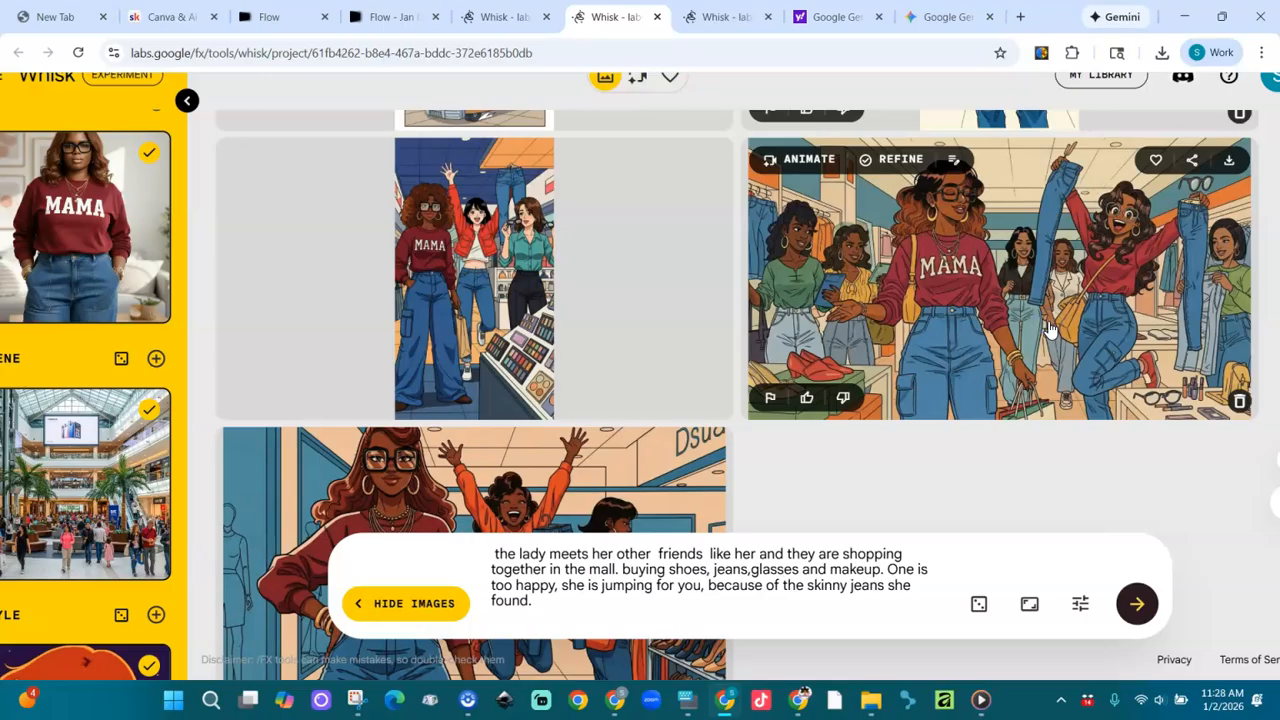
{"action": "scroll", "coordinate": [989, 422], "scroll_direction": "down", "scroll_amount": 2}
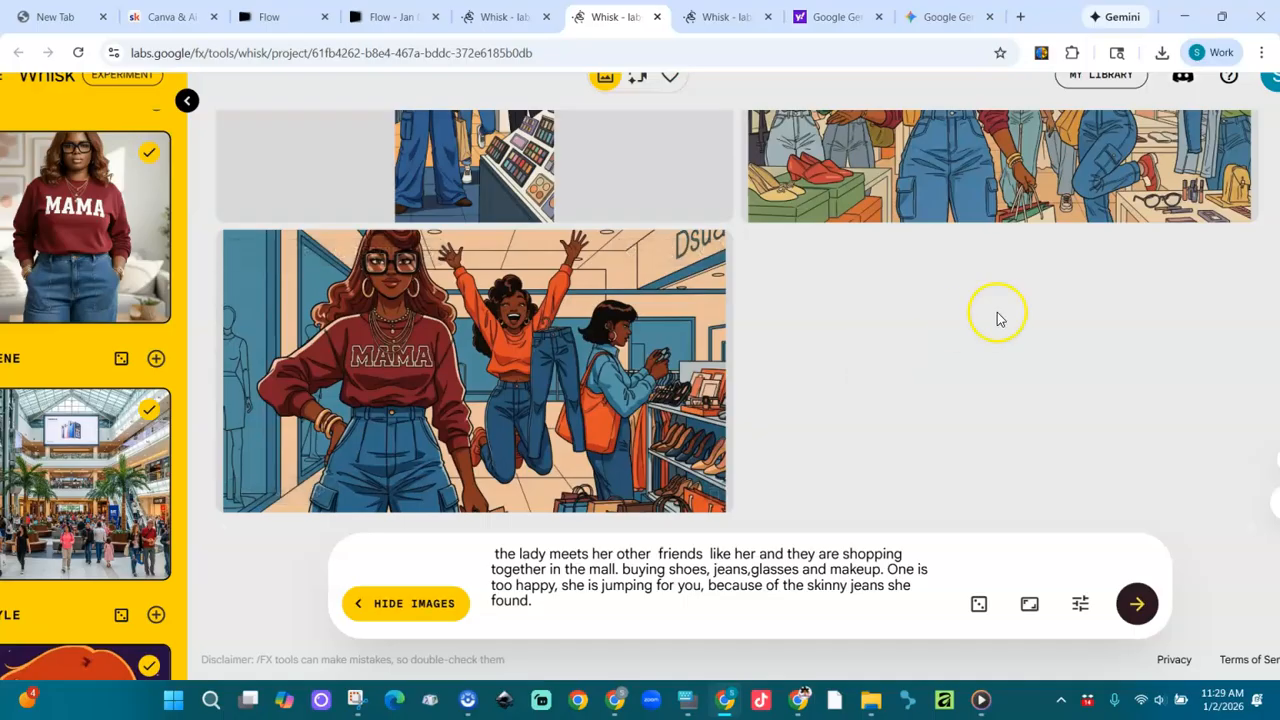
{"action": "scroll", "coordinate": [997, 316], "scroll_direction": "up", "scroll_amount": 2}
{"action": "scroll", "coordinate": [997, 316], "scroll_direction": "up", "scroll_amount": 2}
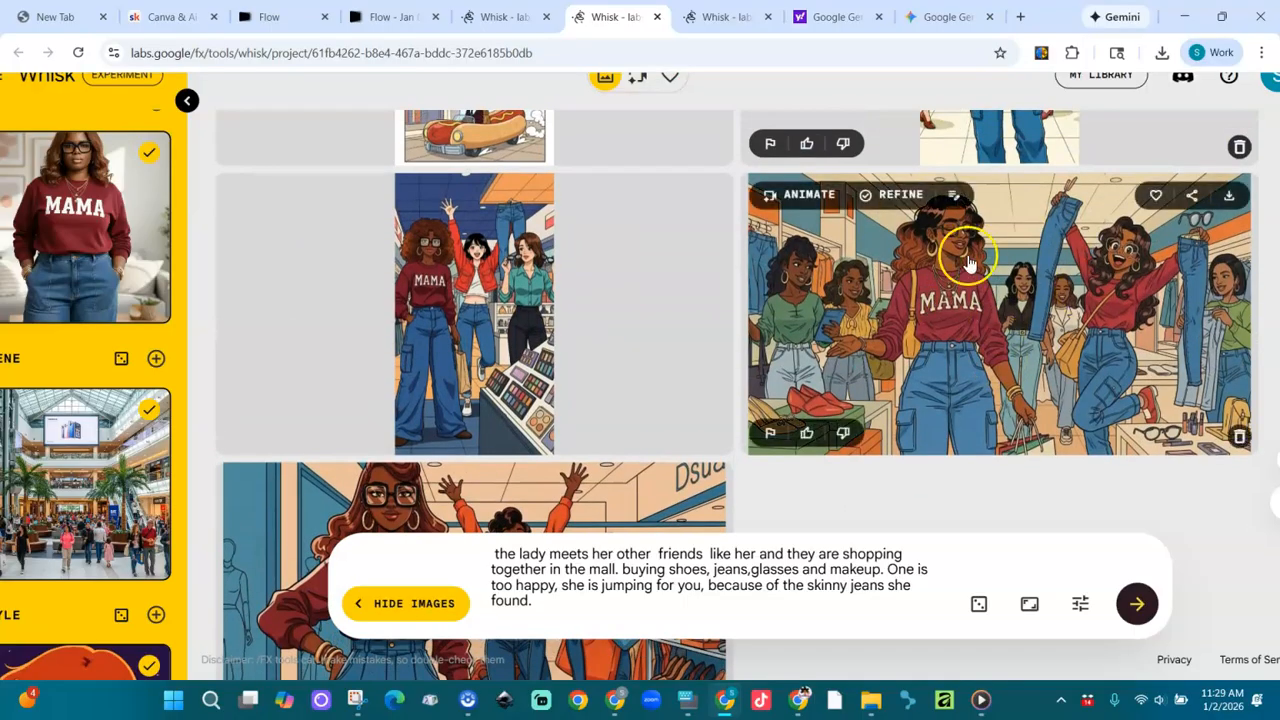
{"action": "scroll", "coordinate": [25, 585], "scroll_direction": "down", "scroll_amount": 2}
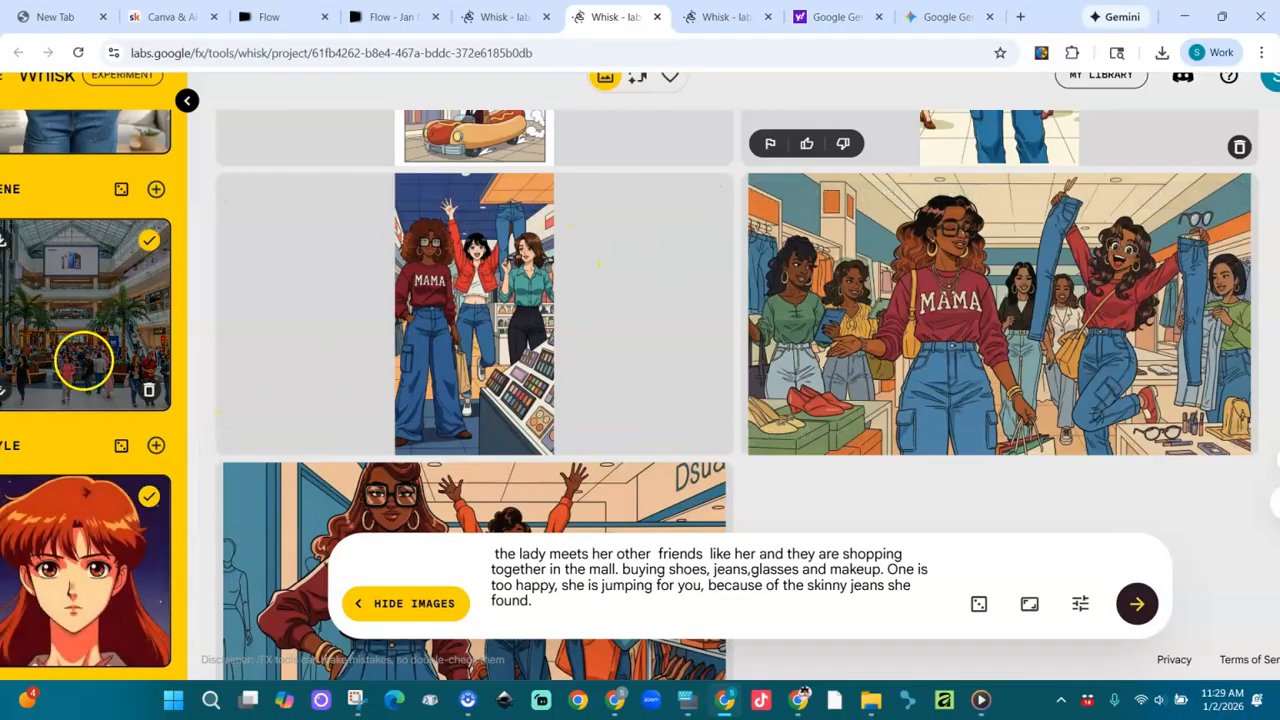
{"action": "scroll", "coordinate": [86, 366], "scroll_direction": "up", "scroll_amount": 2}
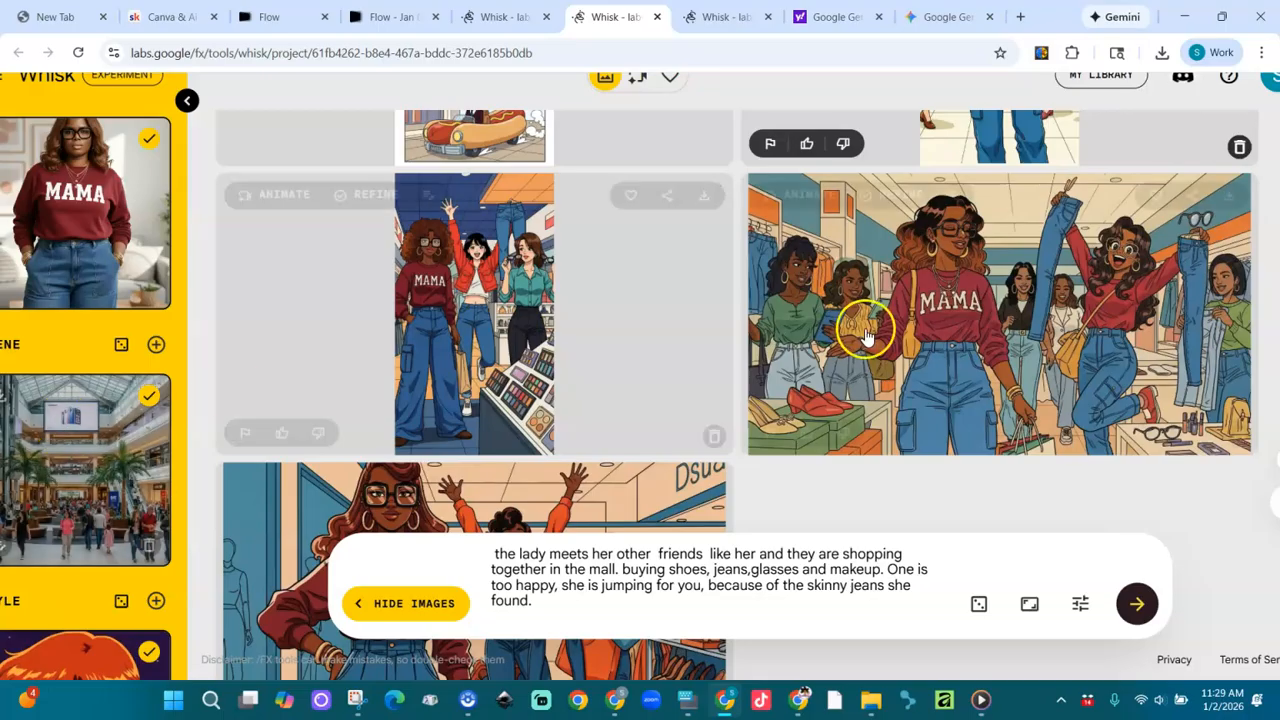
{"action": "scroll", "coordinate": [150, 276], "scroll_direction": "up", "scroll_amount": 1}
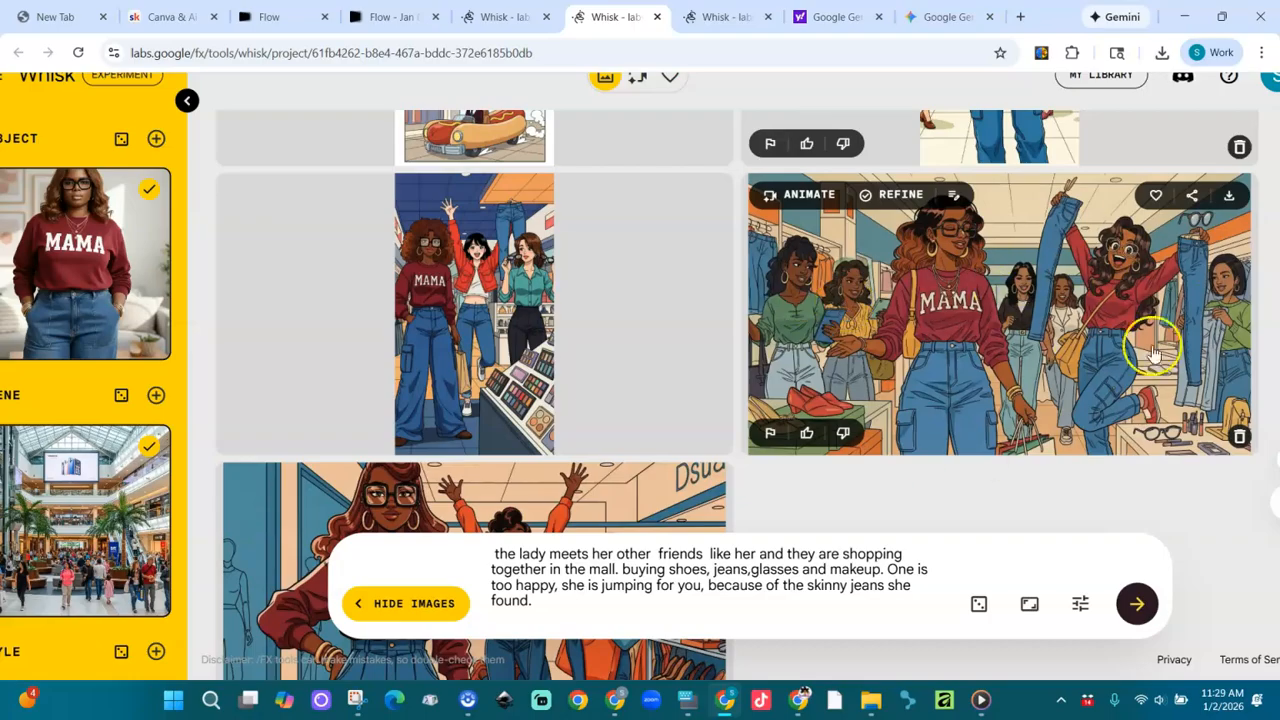
{"action": "scroll", "coordinate": [85, 392], "scroll_direction": "down", "scroll_amount": 2}
{"action": "scroll", "coordinate": [85, 392], "scroll_direction": "up", "scroll_amount": 2}
{"action": "scroll", "coordinate": [85, 392], "scroll_direction": "left", "scroll_amount": 1}
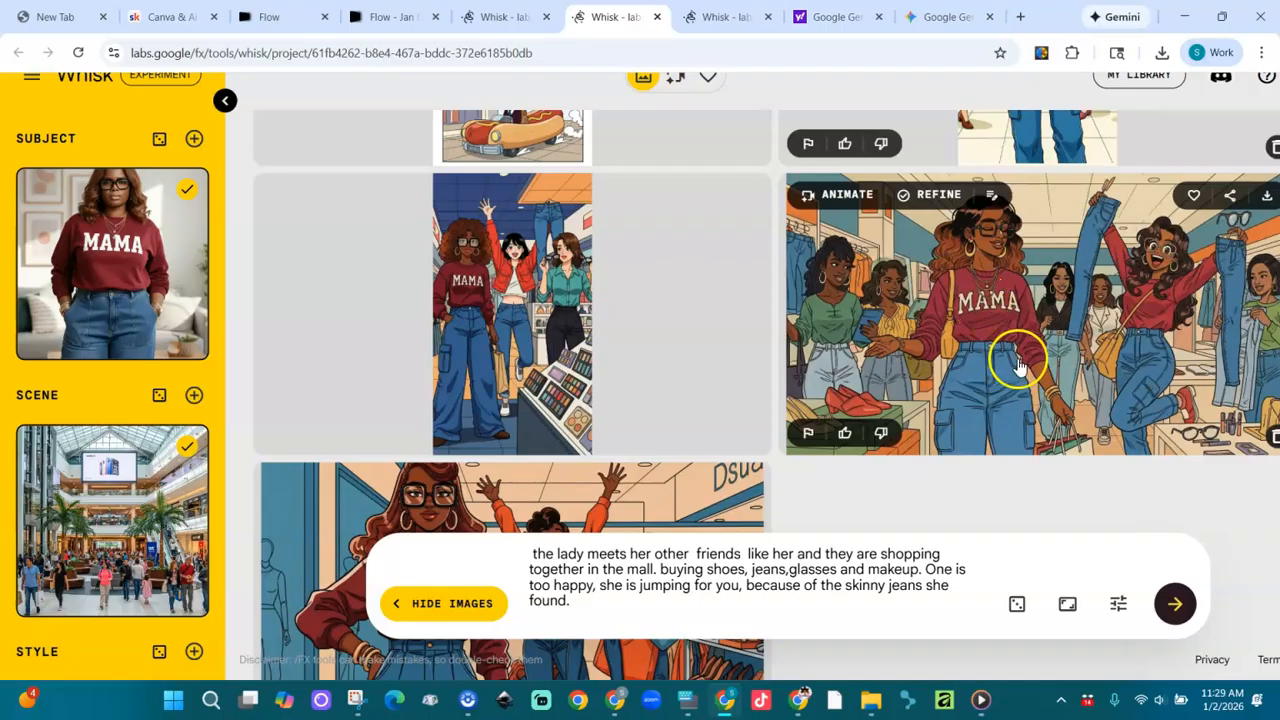
Step: Try a random style image, and delete both it and the red-haired anime style image
{"action": "scroll", "coordinate": [112, 394], "scroll_direction": "down", "scroll_amount": 2}
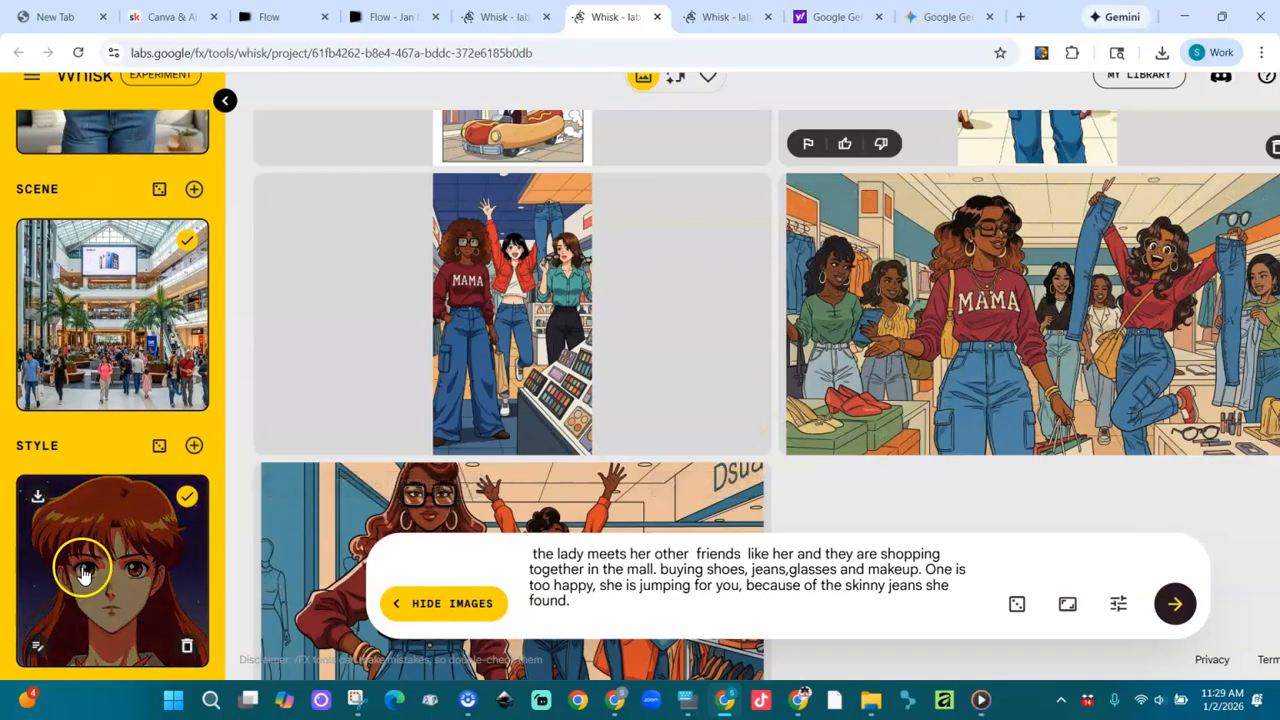
{"action": "left_click", "coordinate": [161, 449]}
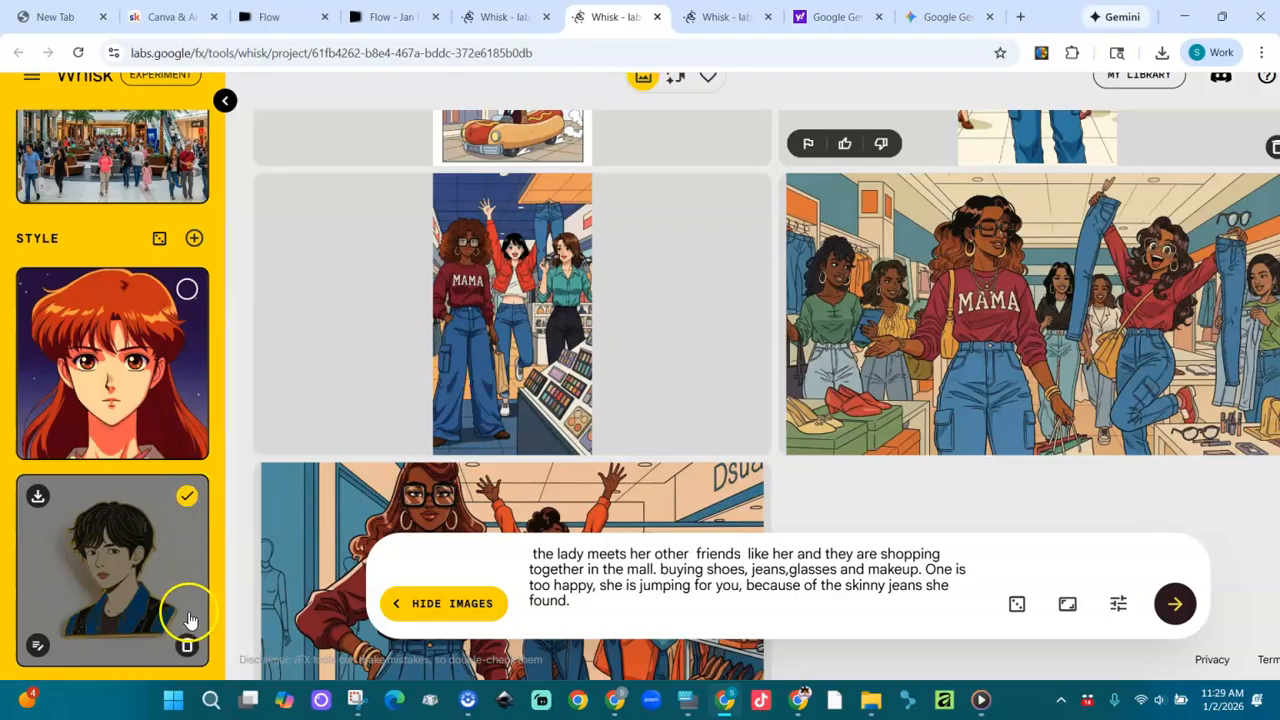
{"action": "left_click", "coordinate": [187, 645]}
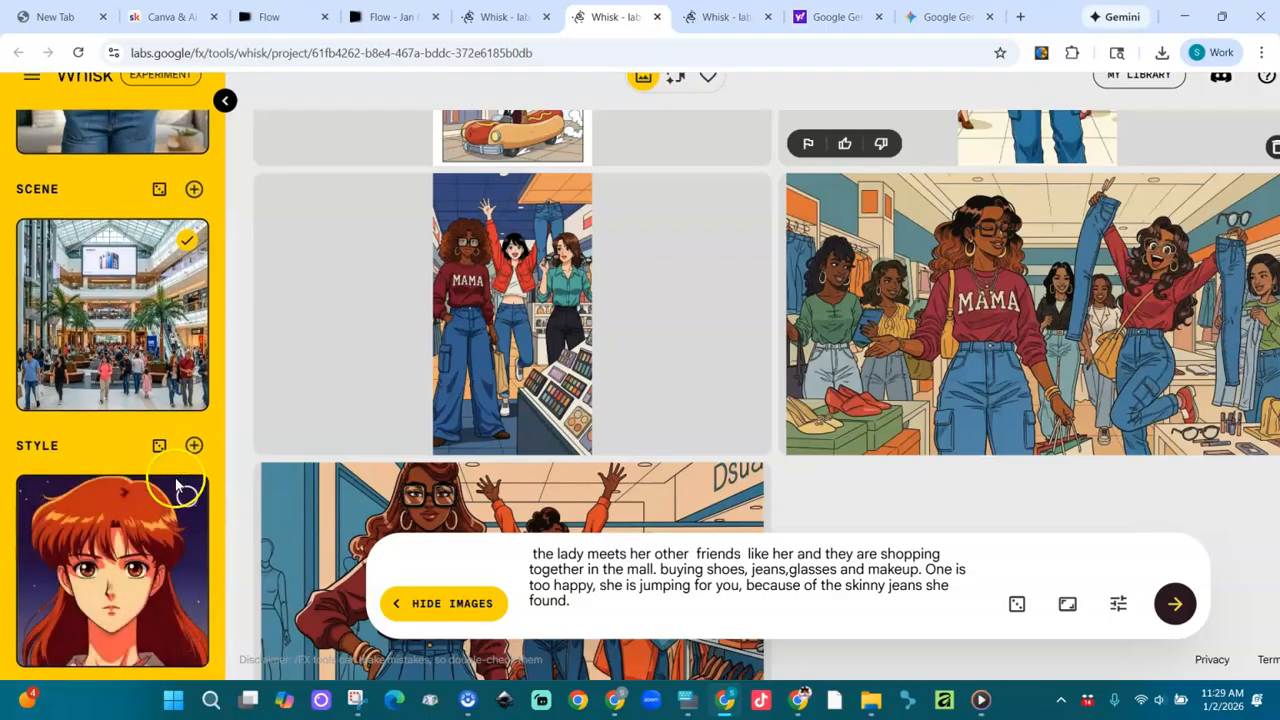
{"action": "left_click", "coordinate": [188, 645]}
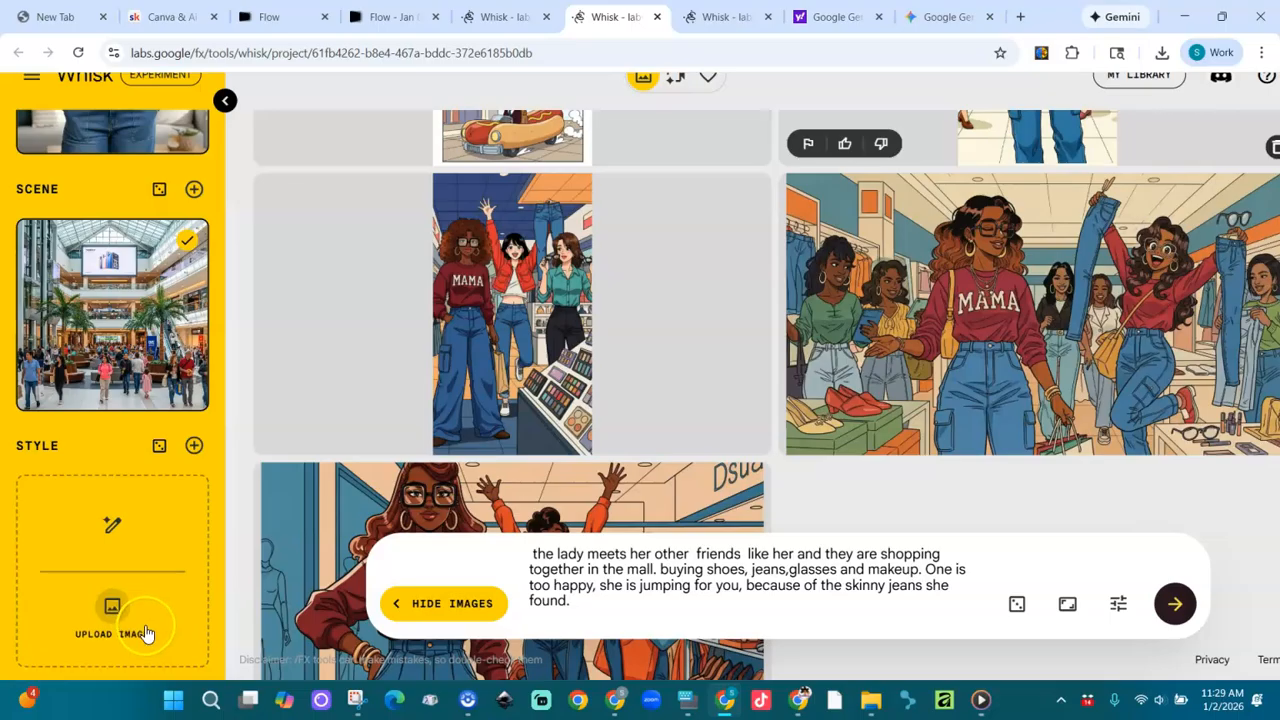
Step: Generate a new style reference image from the prompt "3d chibi oil painting,cartoon"
{"action": "left_click", "coordinate": [116, 527]}
{"action": "left_click", "coordinate": [487, 294]}
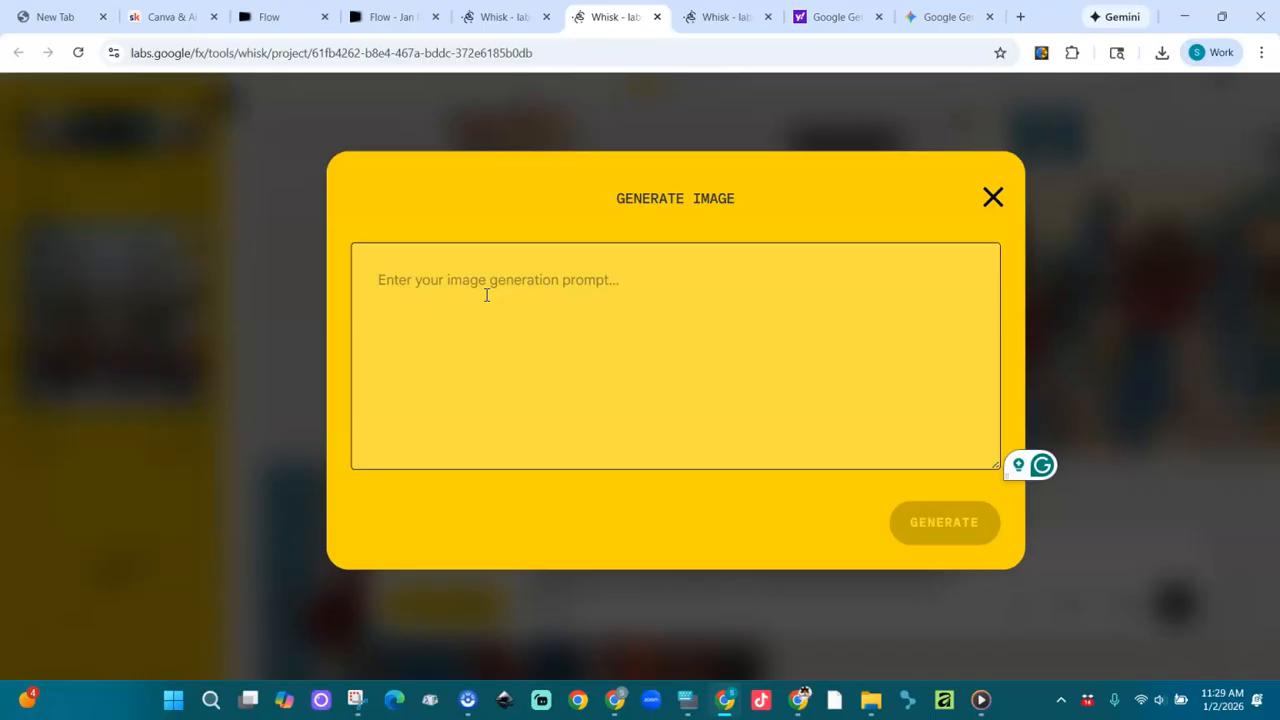
{"action": "type", "text": "3"}
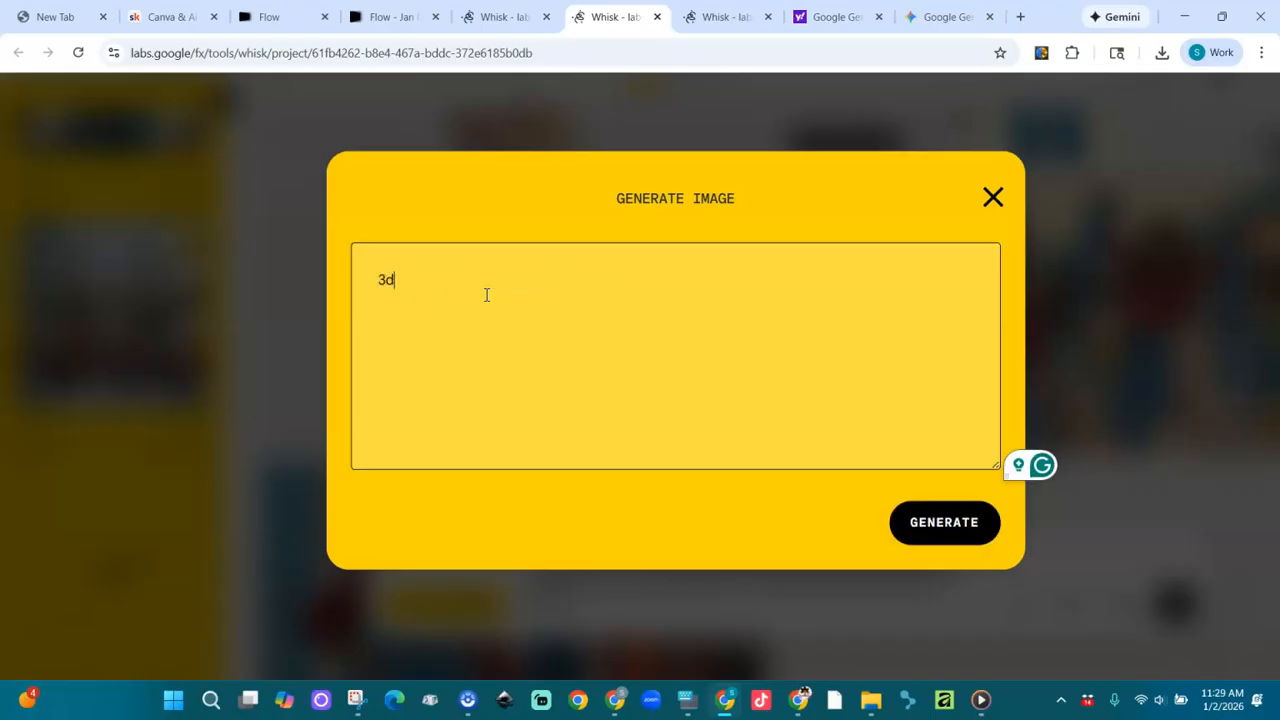
{"action": "type", "text": "d"}
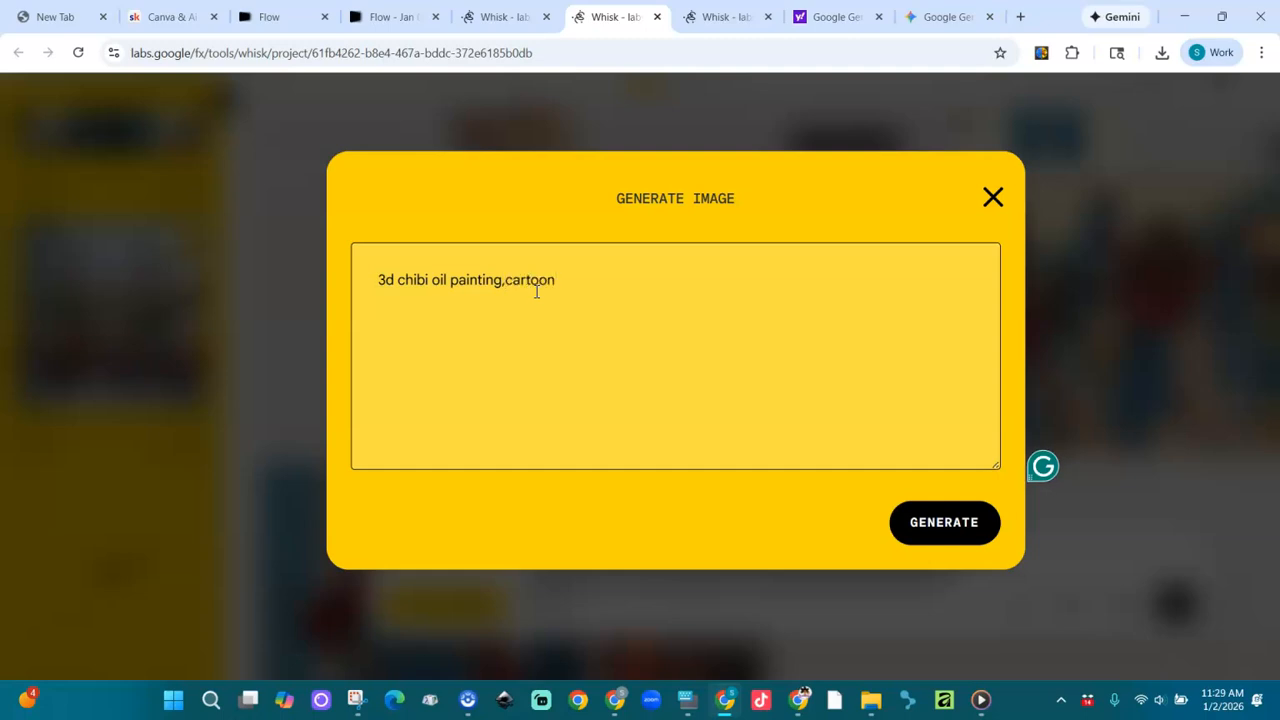
{"action": "left_click", "coordinate": [955, 522]}
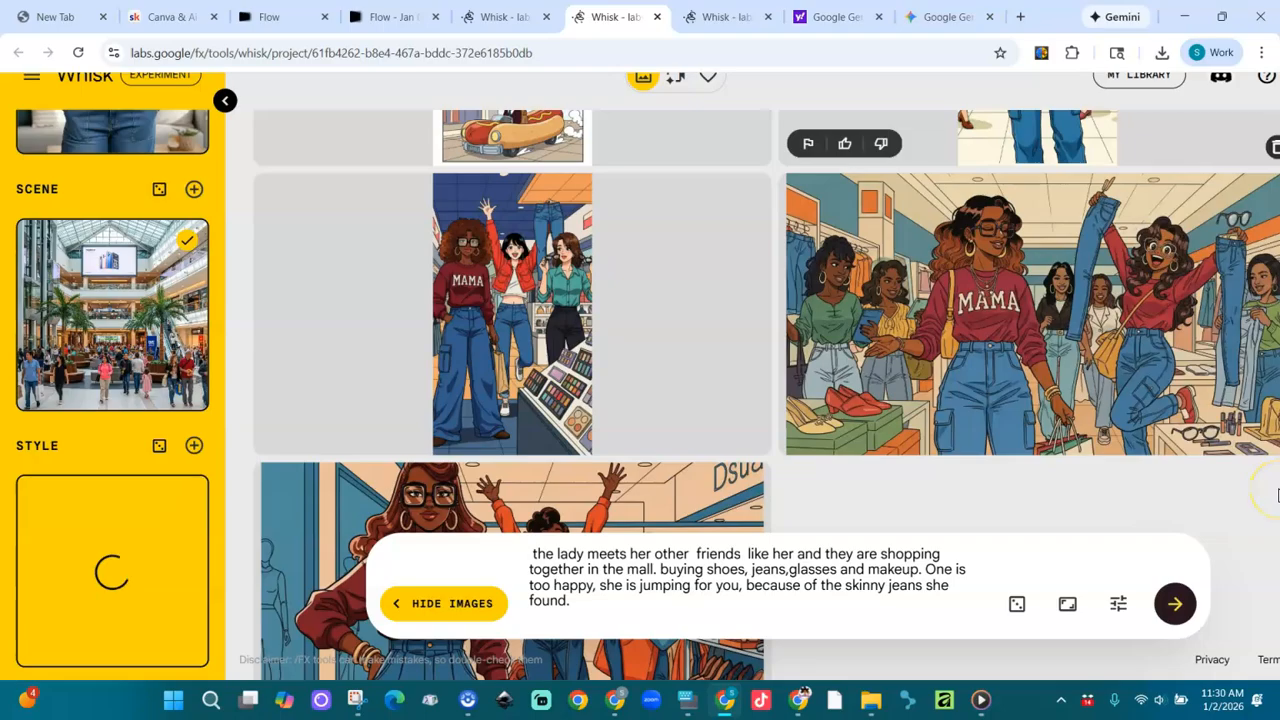
{"action": "scroll", "coordinate": [1266, 487], "scroll_direction": "down", "scroll_amount": 1}
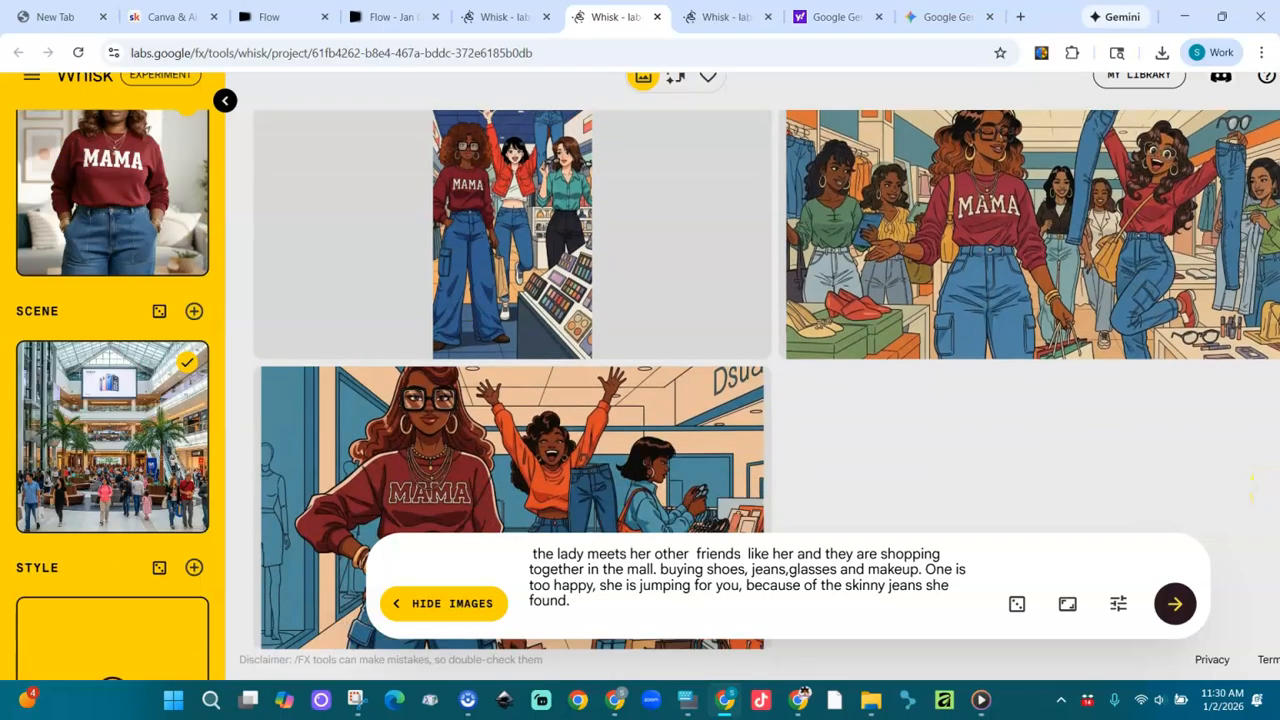
Step: Generate new images of the lady shopping with her friends using the new 3D chibi style reference
{"action": "scroll", "coordinate": [112, 395], "scroll_direction": "up", "scroll_amount": 1}
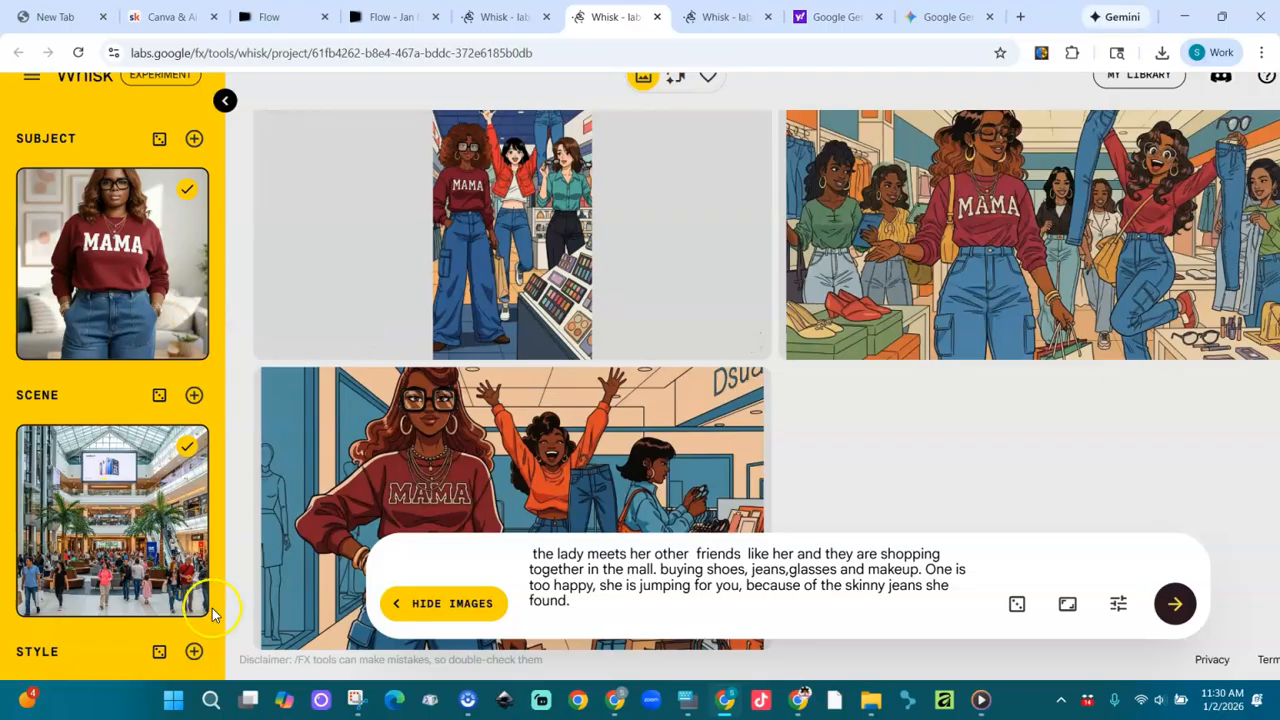
{"action": "scroll", "coordinate": [222, 631], "scroll_direction": "down", "scroll_amount": 2}
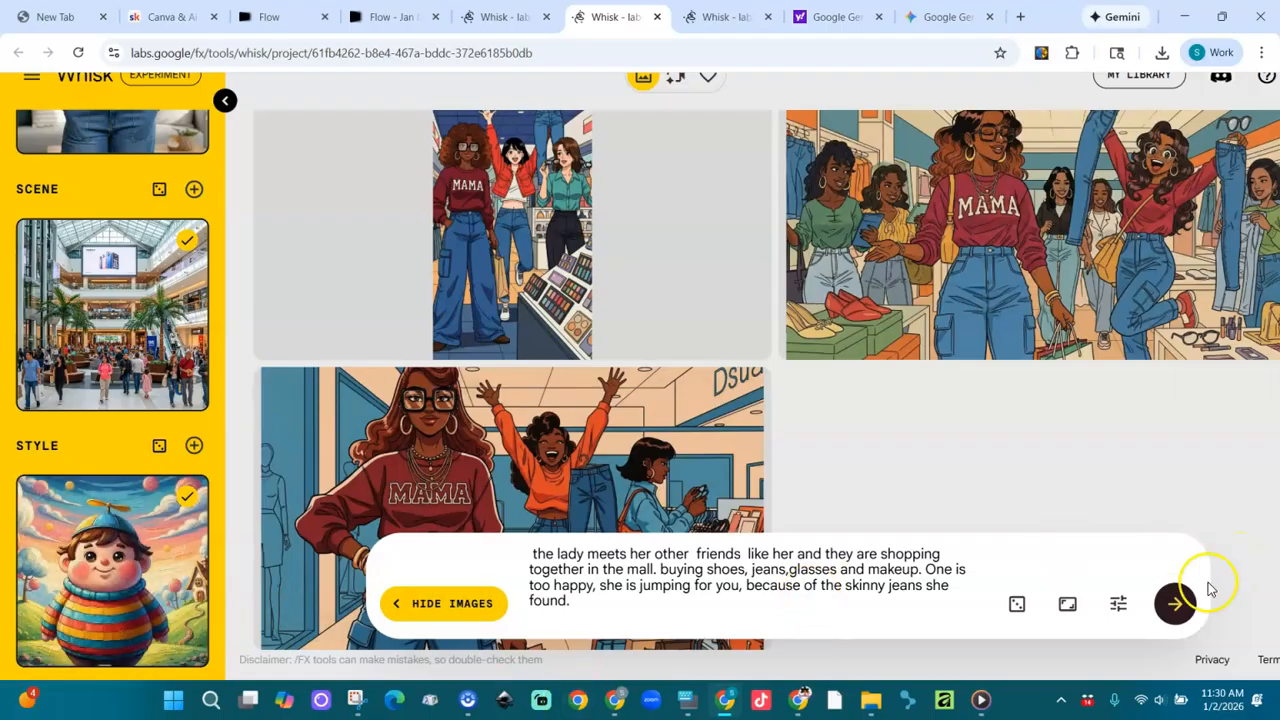
{"action": "left_click", "coordinate": [1183, 614]}
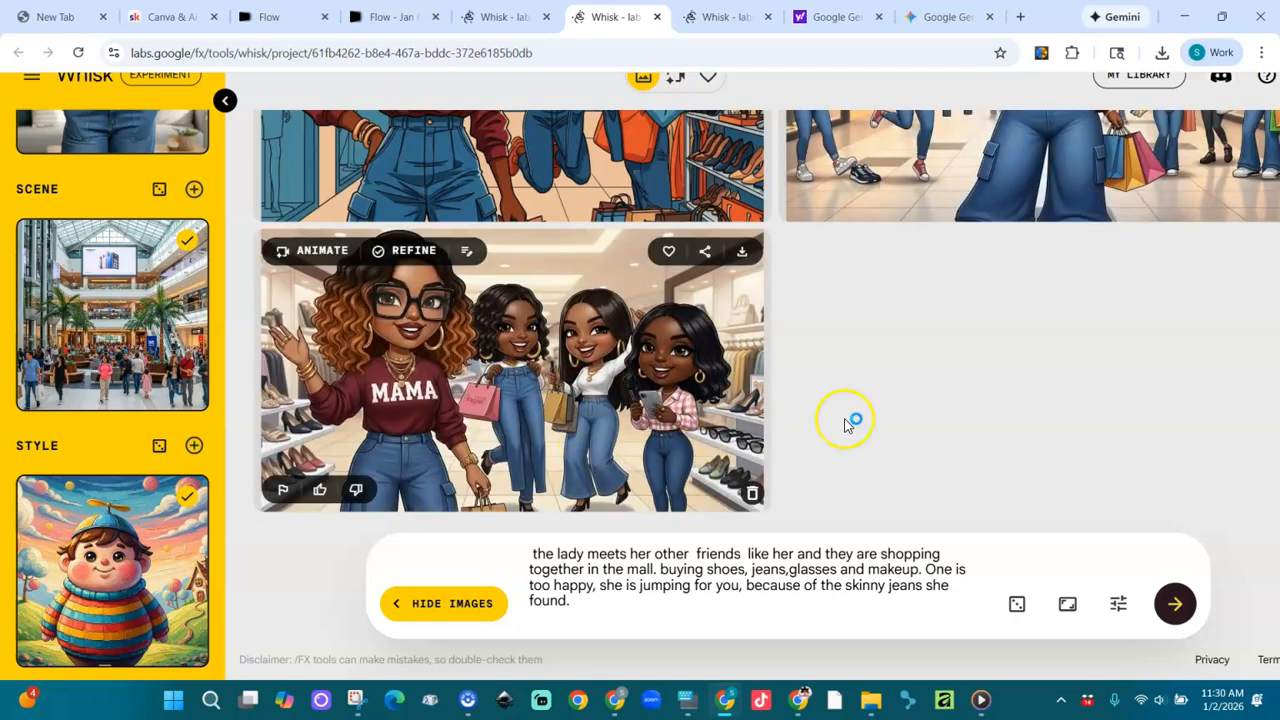
Step: Compare the two new chibi shopping images with the earlier images in the project gallery
{"action": "scroll", "coordinate": [891, 404], "scroll_direction": "up", "scroll_amount": 2}
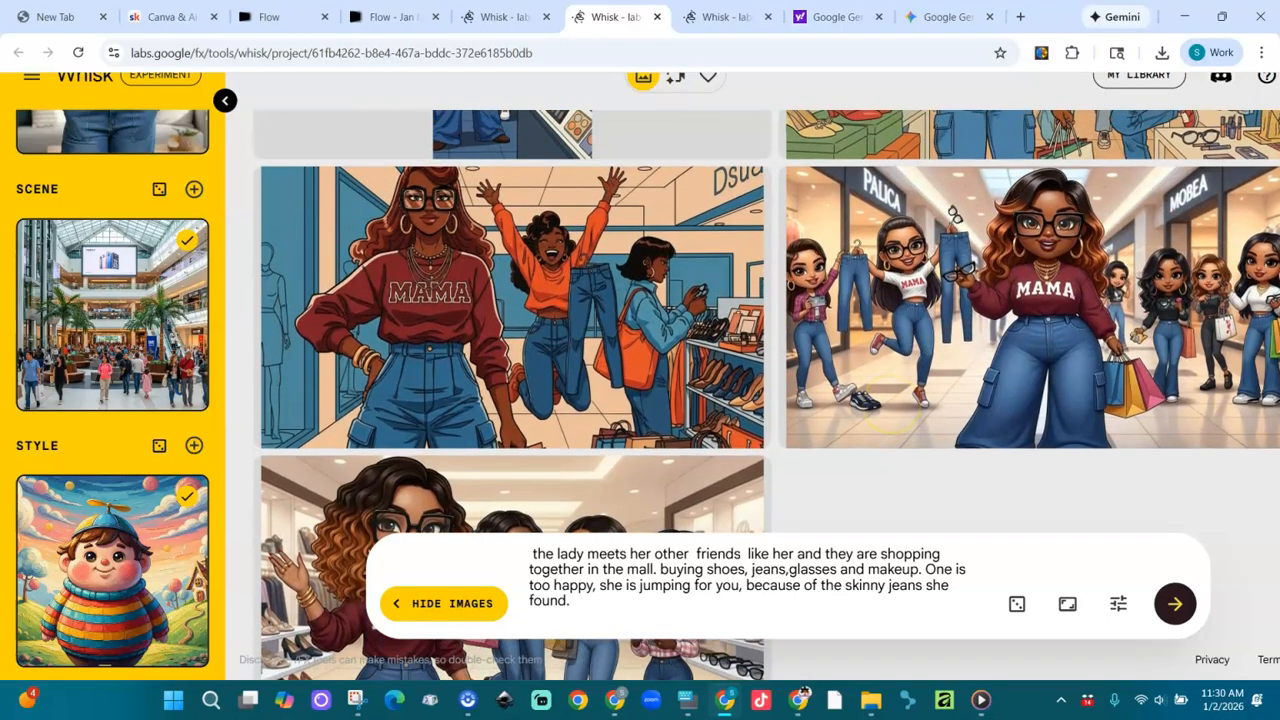
{"action": "scroll", "coordinate": [767, 385], "scroll_direction": "down", "scroll_amount": 1}
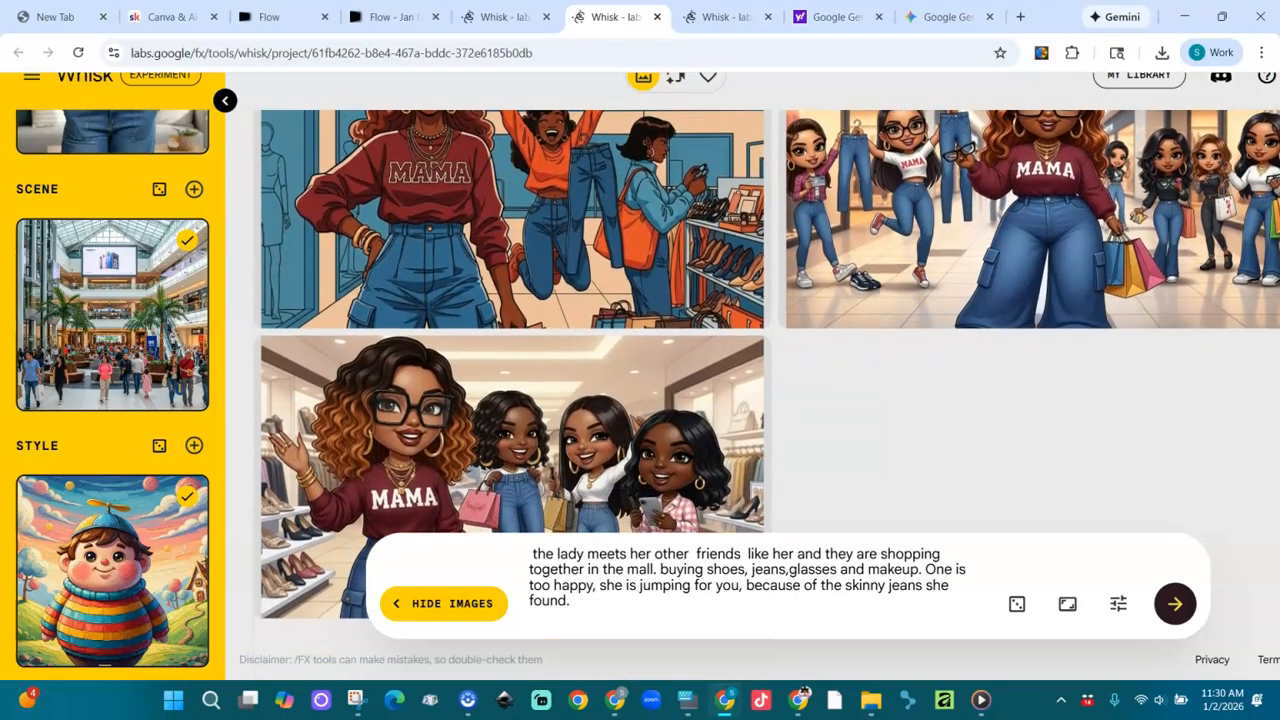
{"action": "scroll", "coordinate": [767, 364], "scroll_direction": "down", "scroll_amount": 1}
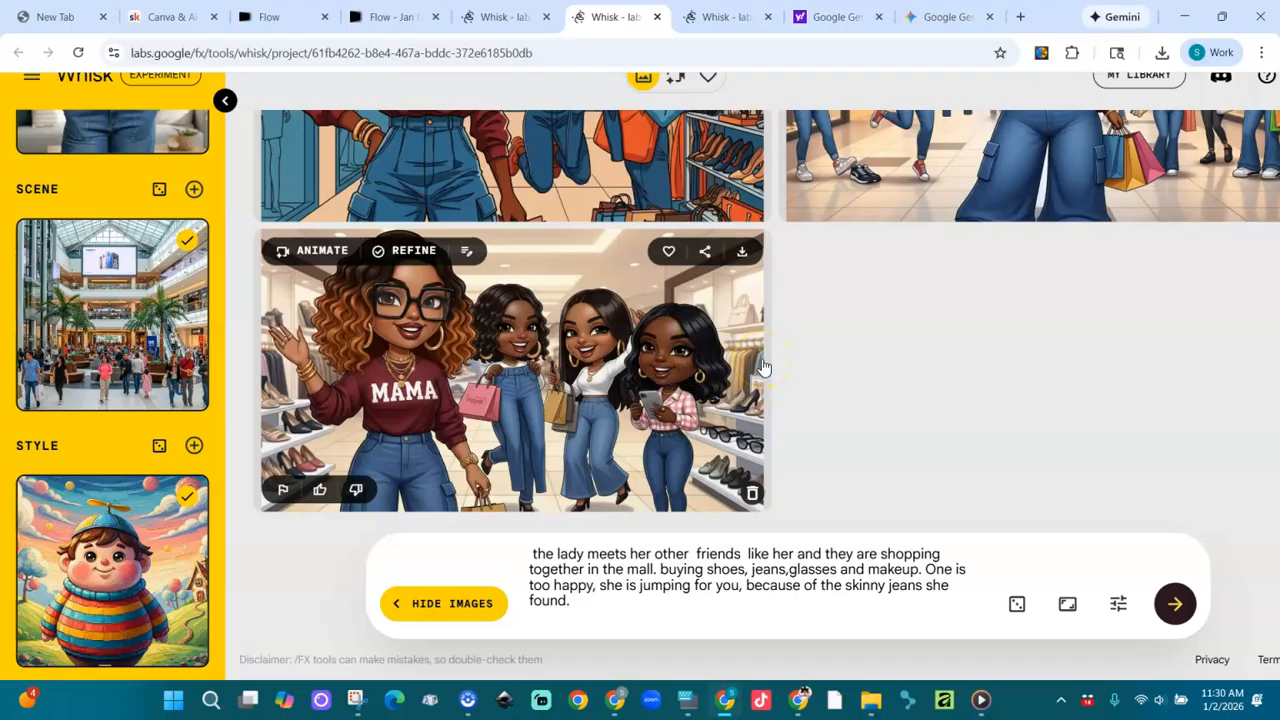
{"action": "scroll", "coordinate": [770, 330], "scroll_direction": "up", "scroll_amount": 10}
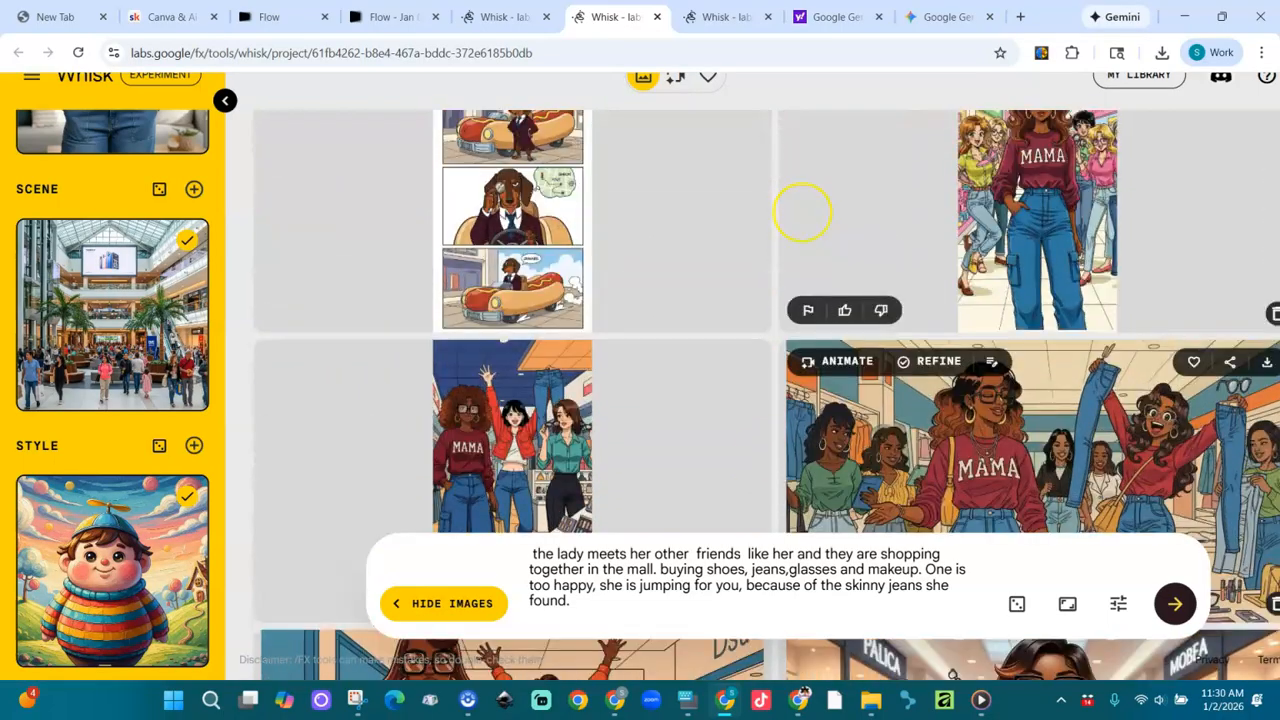
{"action": "scroll", "coordinate": [802, 212], "scroll_direction": "up", "scroll_amount": 3}
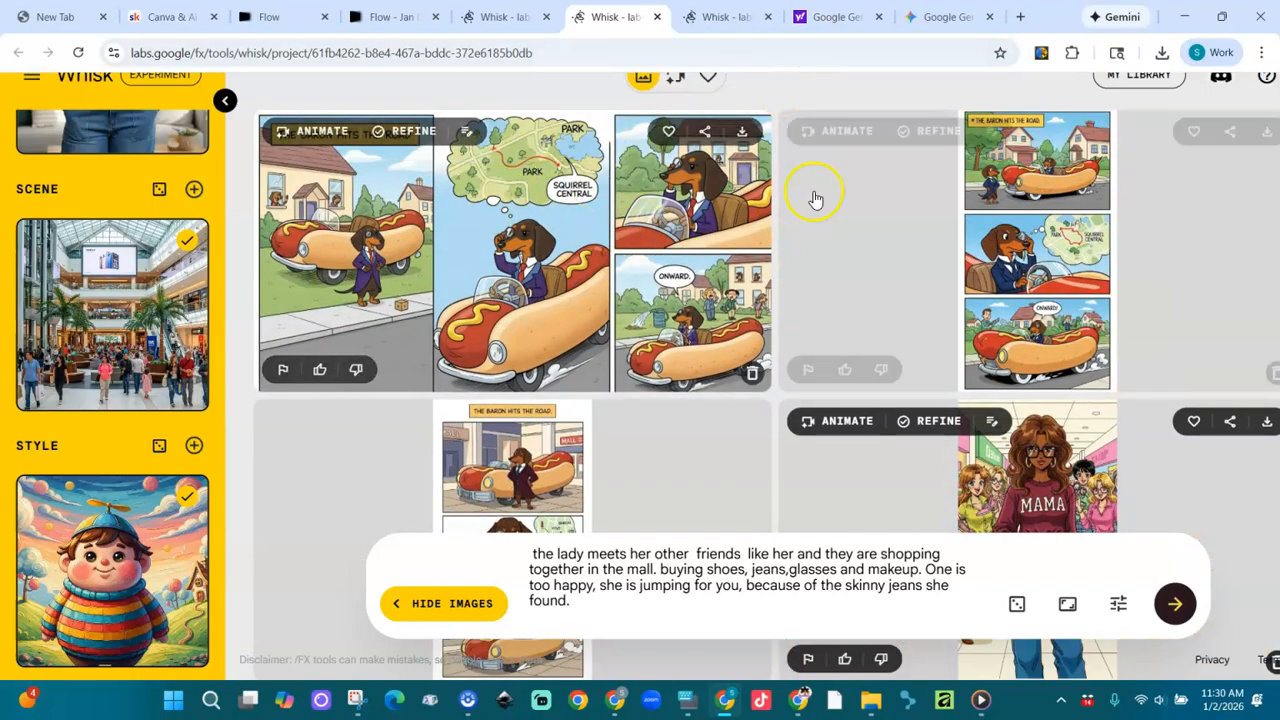
{"action": "scroll", "coordinate": [816, 198], "scroll_direction": "down", "scroll_amount": 10}
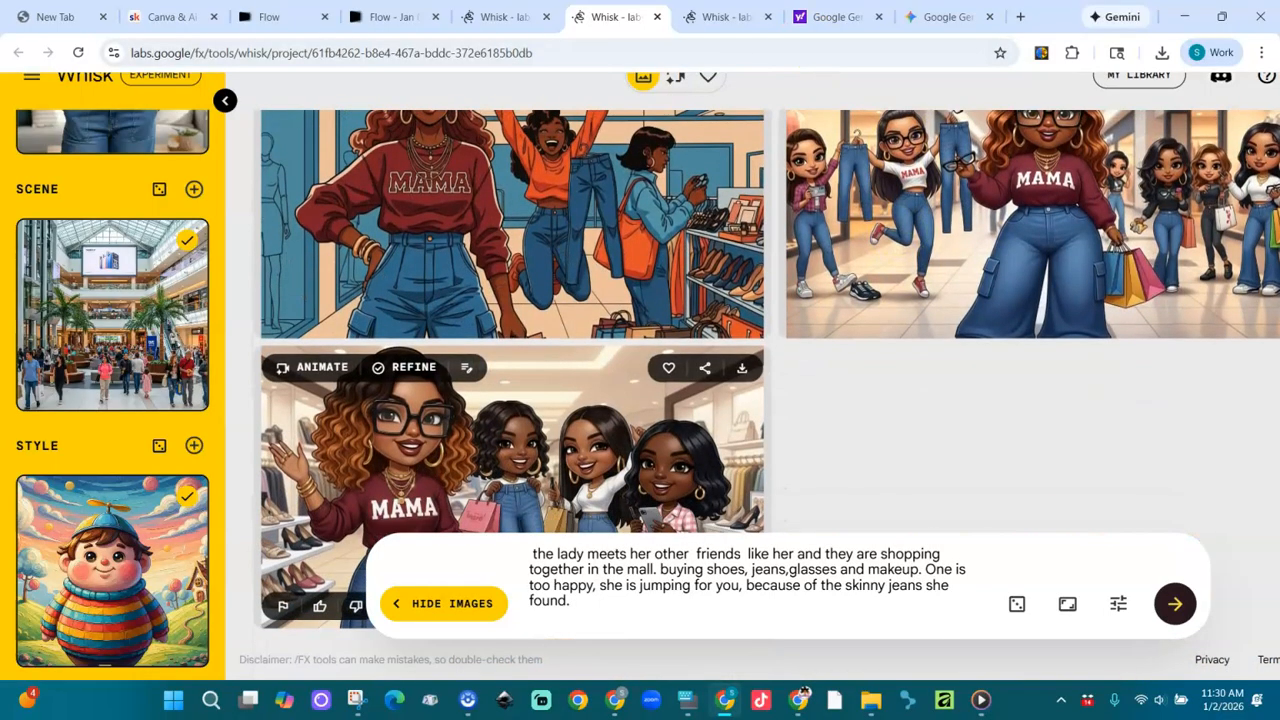
{"action": "scroll", "coordinate": [791, 320], "scroll_direction": "down", "scroll_amount": 2}
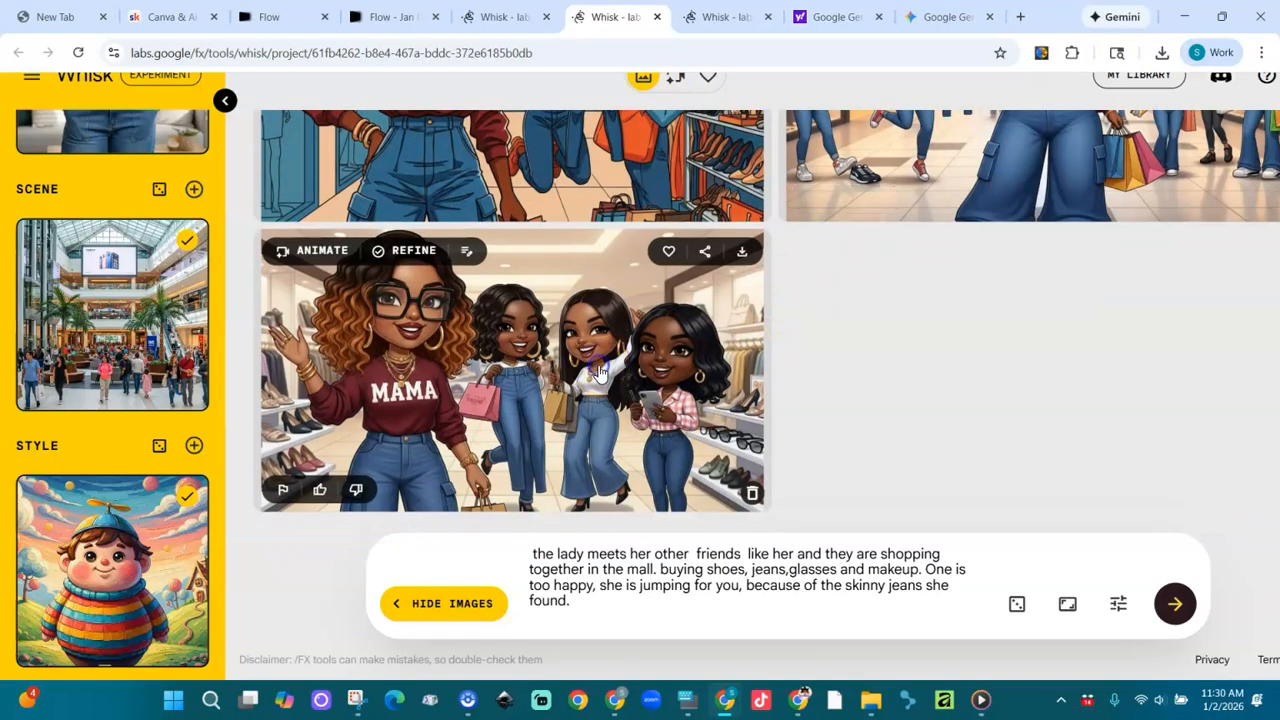
Step: View the chibi image with the PALICA and MOBEA storefronts in its enlarged details view, and return to the gallery
{"action": "left_click", "coordinate": [994, 204]}
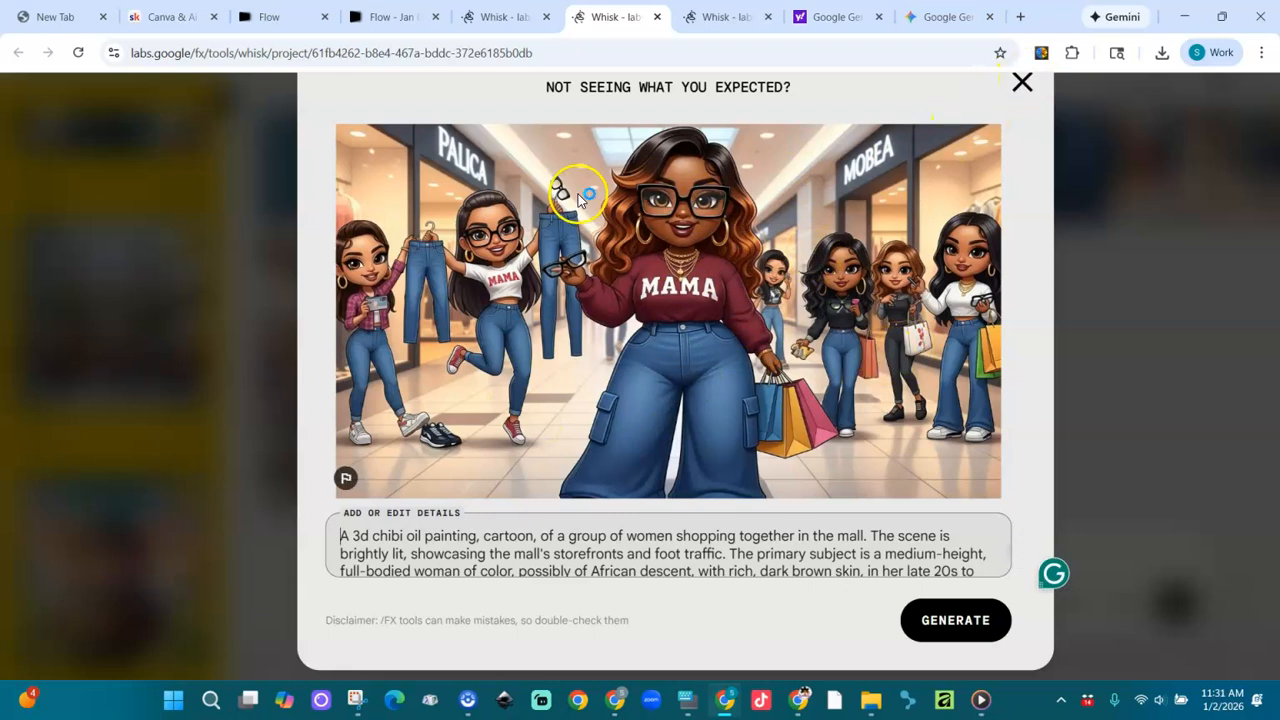
{"action": "left_click", "coordinate": [1026, 84]}
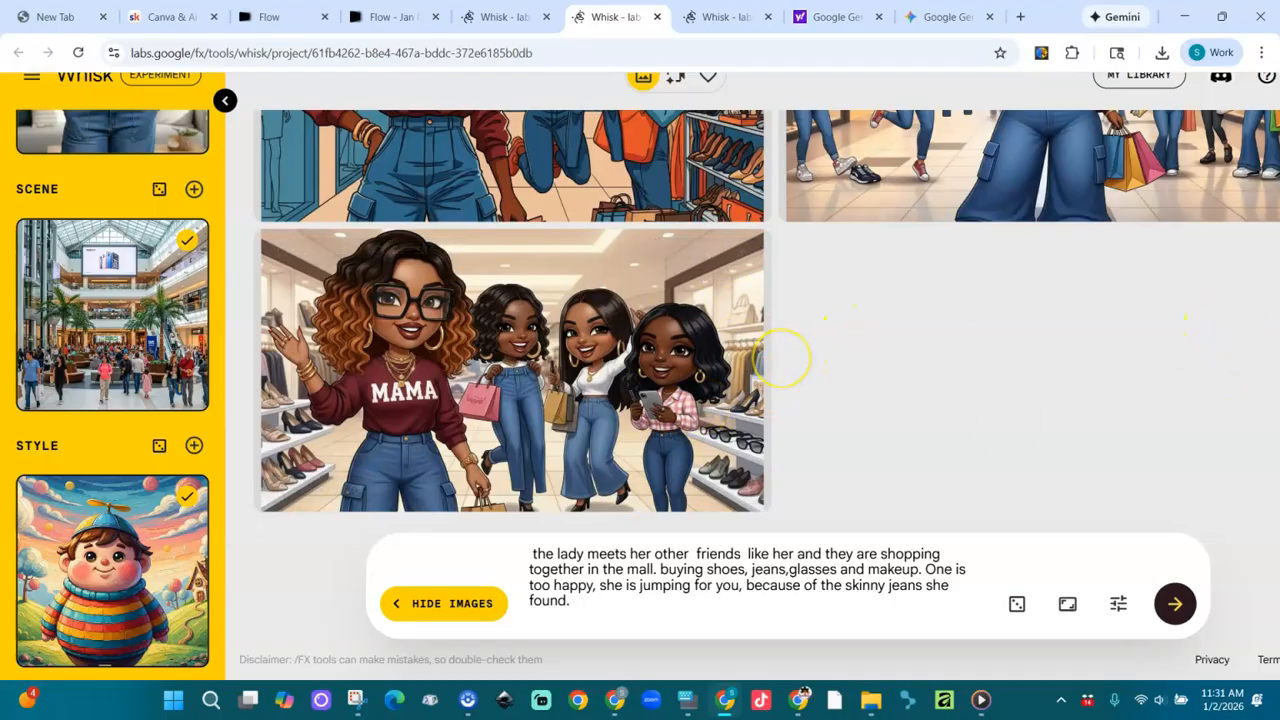
{"action": "scroll", "coordinate": [782, 357], "scroll_direction": "up", "scroll_amount": 1}
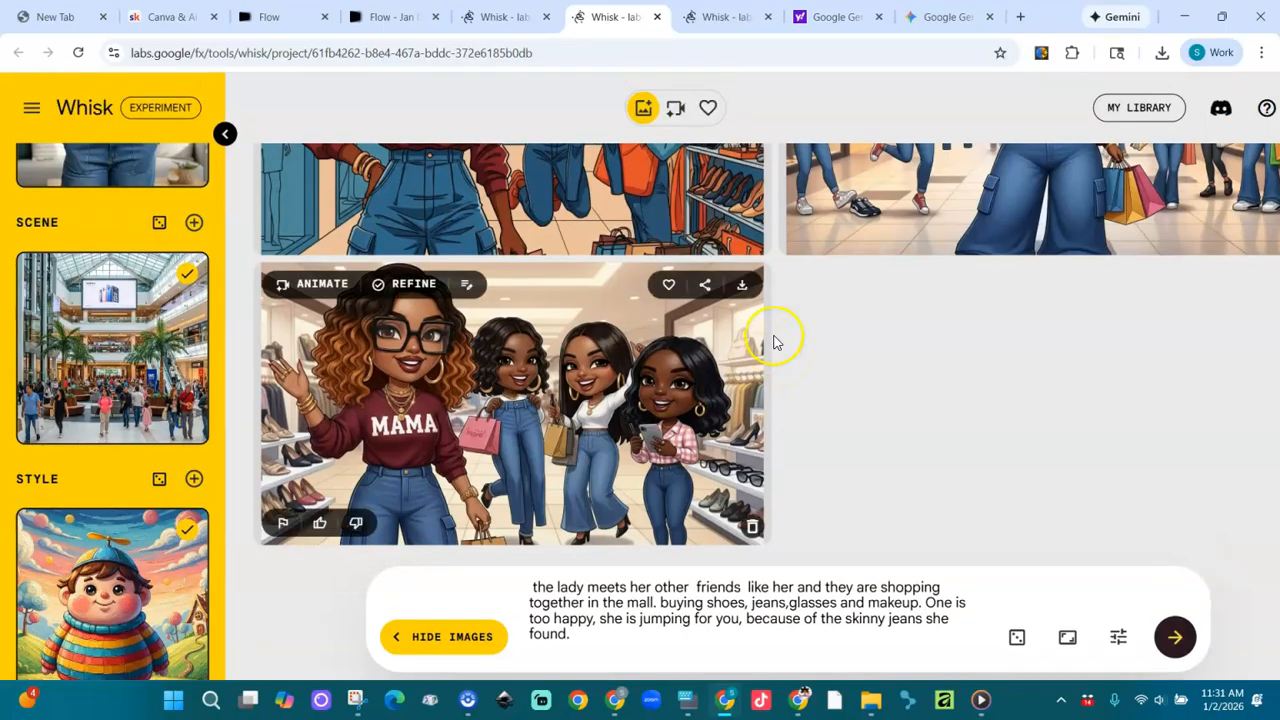